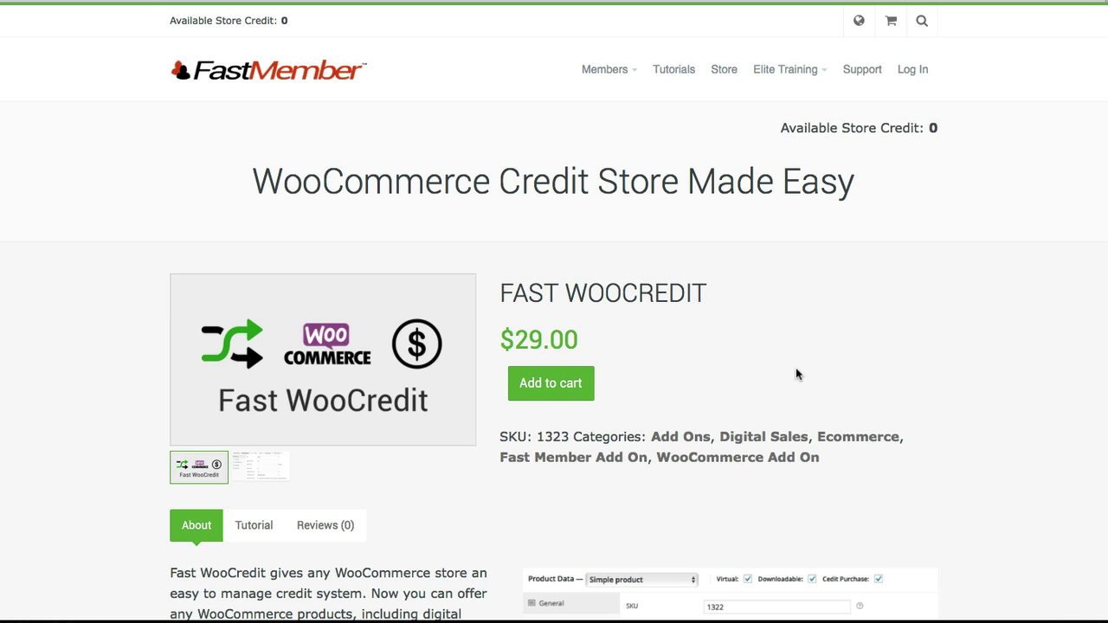
Step: Scroll through the Fast WooCredit product page to review its details
scroll(734, 338, down, 2)
scroll(737, 336, up, 2)
scroll(736, 336, down, 3)
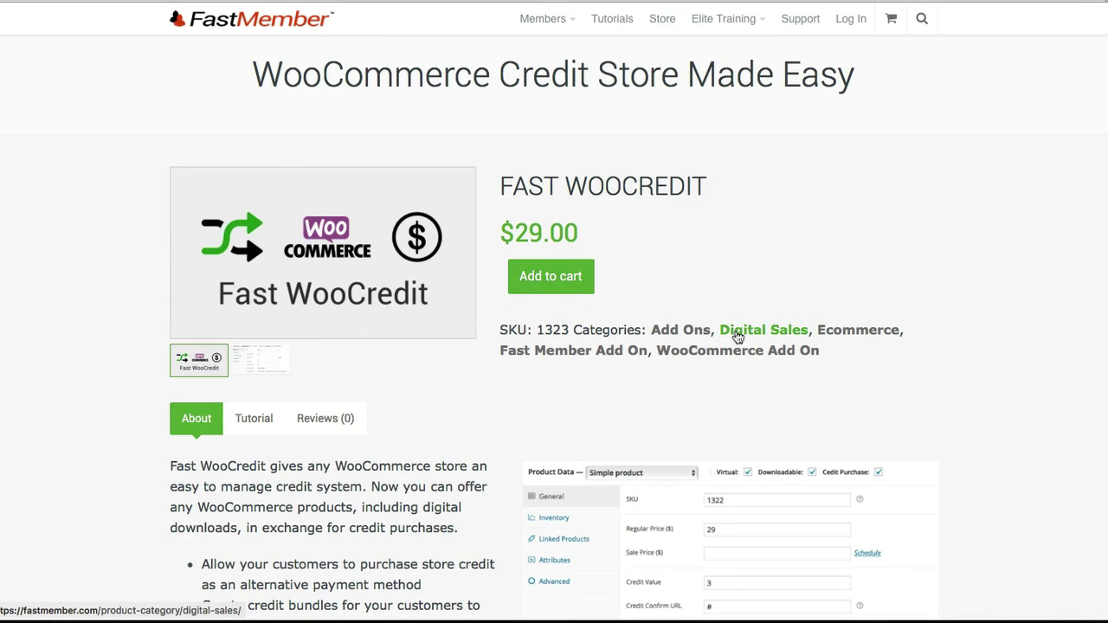
scroll(737, 336, down, 1)
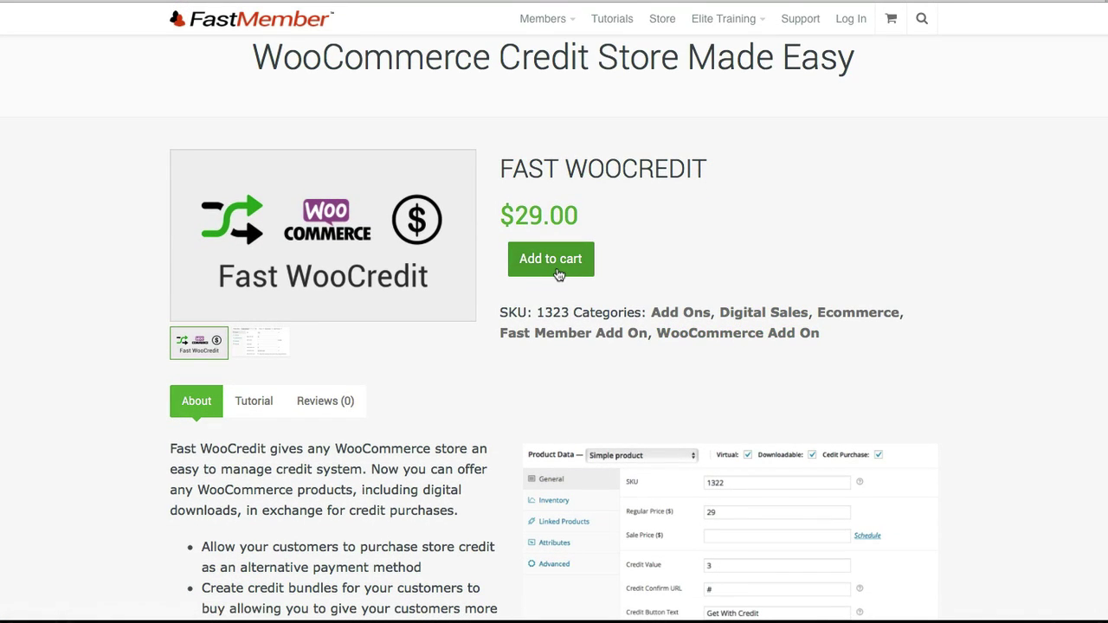
scroll(573, 346, down, 6)
scroll(573, 345, up, 2)
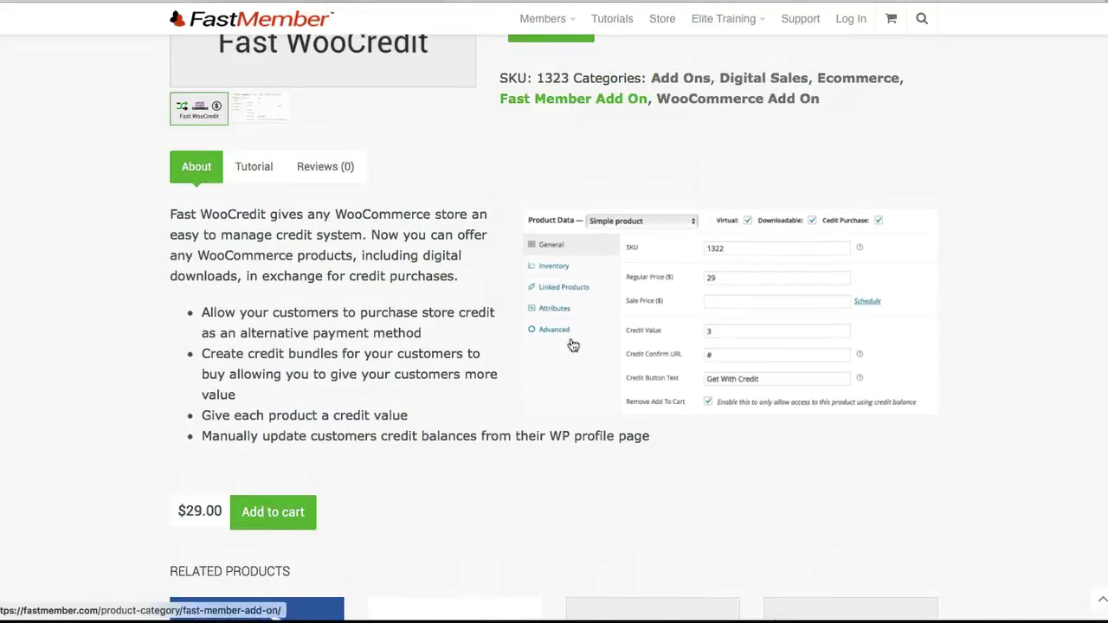
scroll(573, 345, down, 6)
scroll(573, 346, up, 8)
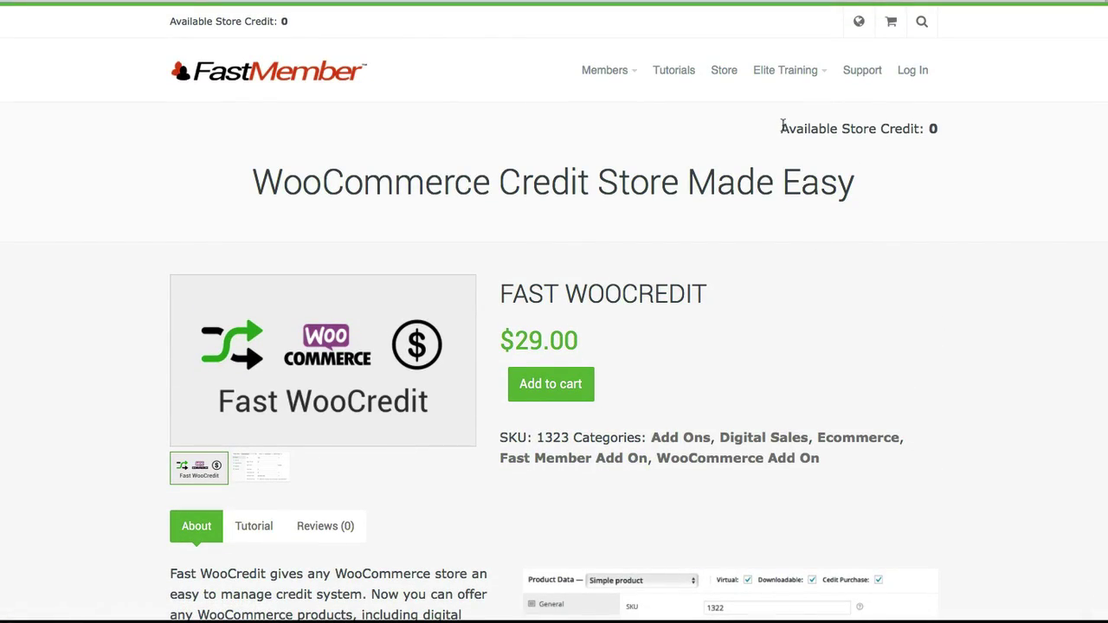
Step: Select the store credit balance, then scroll down to the About tab
double_click(932, 128)
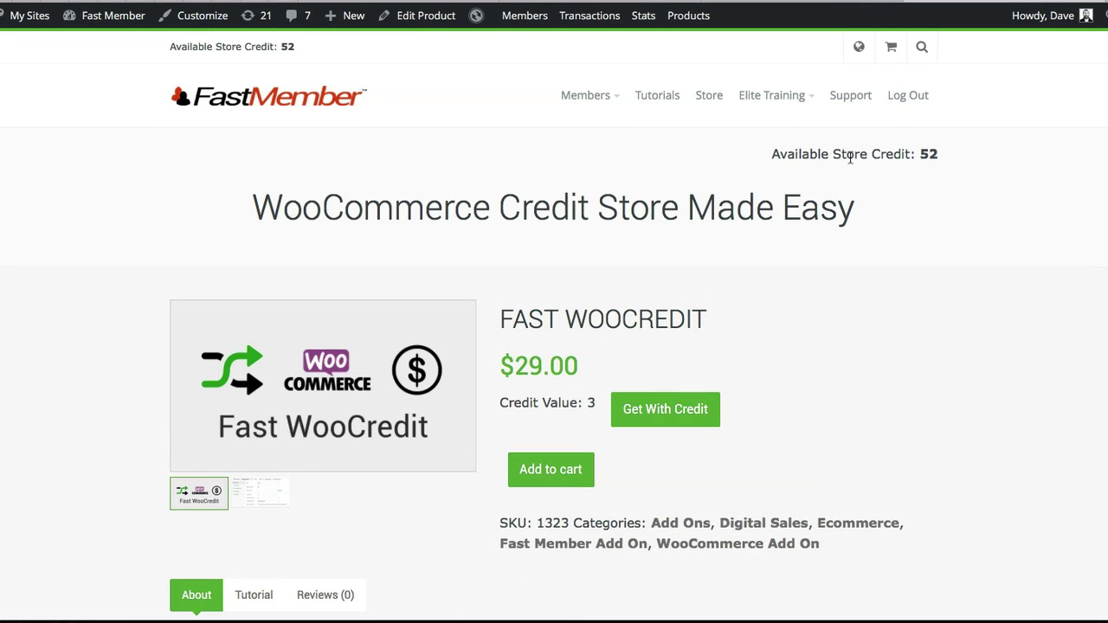
scroll(928, 157, down, 1)
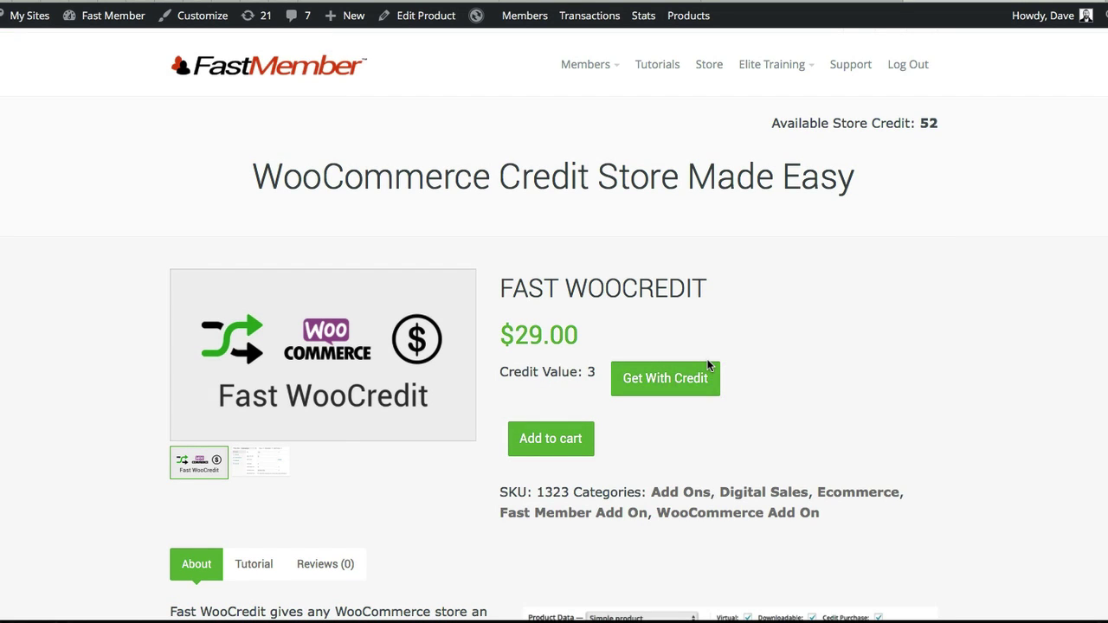
scroll(707, 352, down, 5)
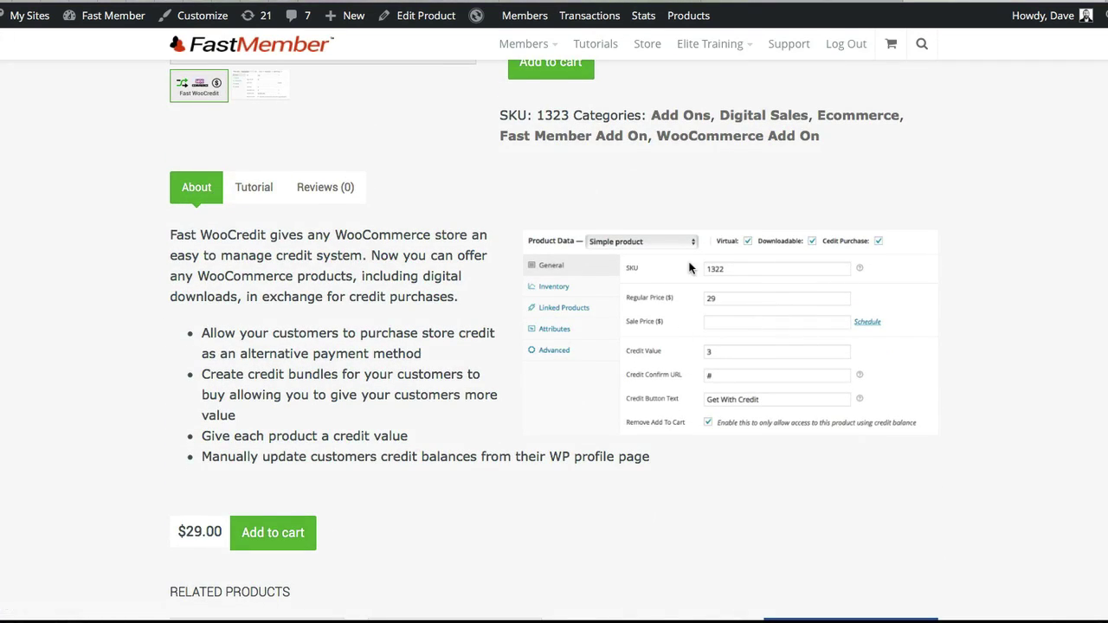
scroll(690, 268, up, 1)
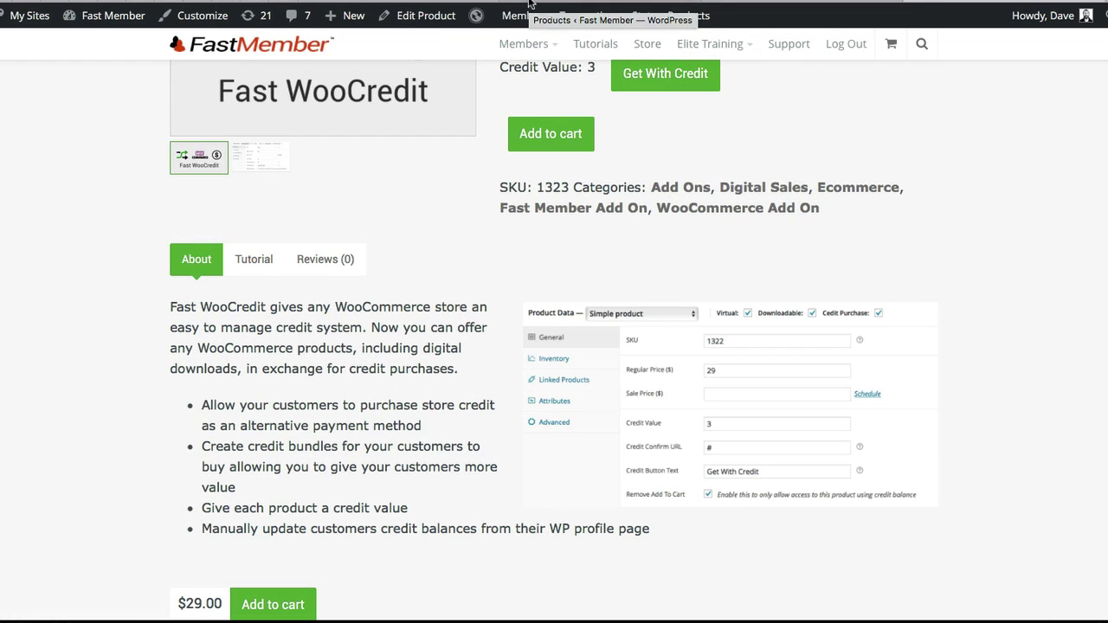
Step: Open the Fast WooCredit product for editing from the admin Products list
click(565, 3)
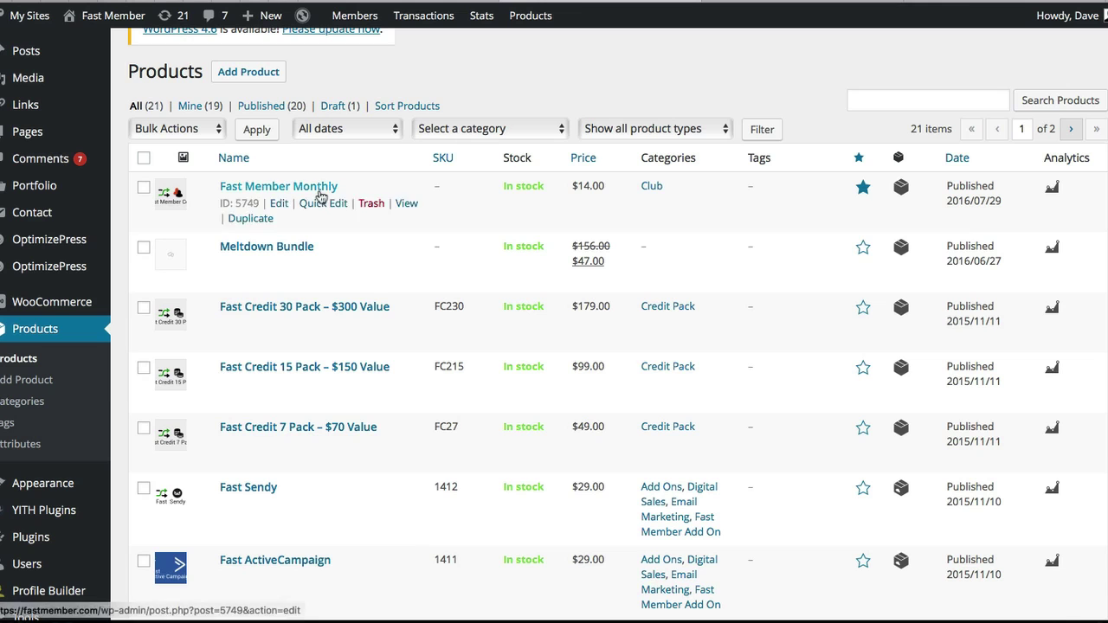
scroll(327, 278, down, 3)
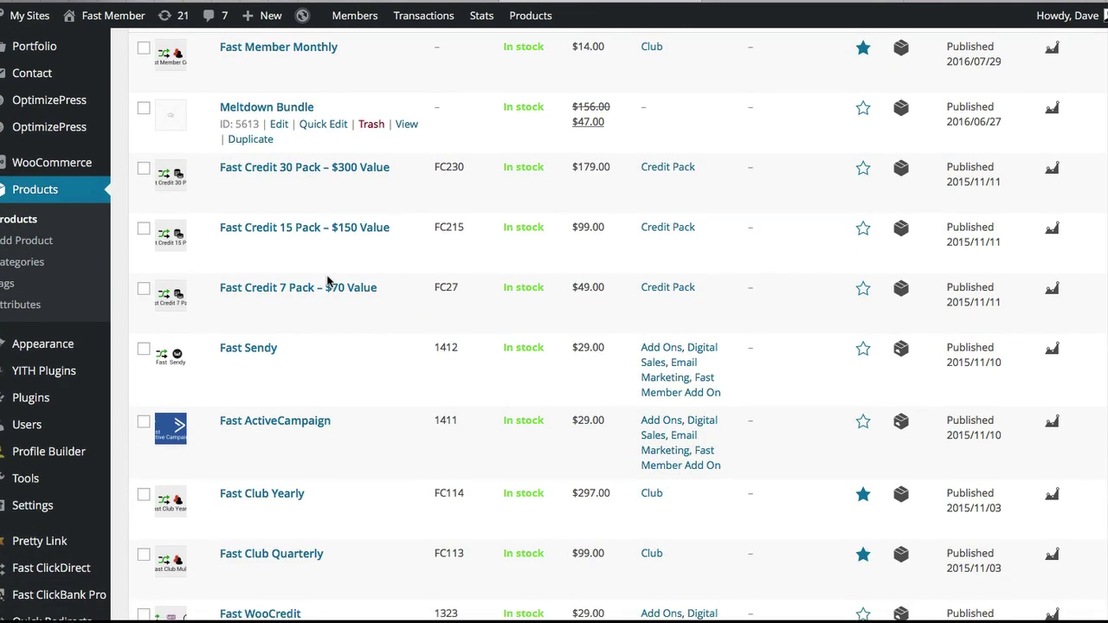
scroll(328, 279, down, 1)
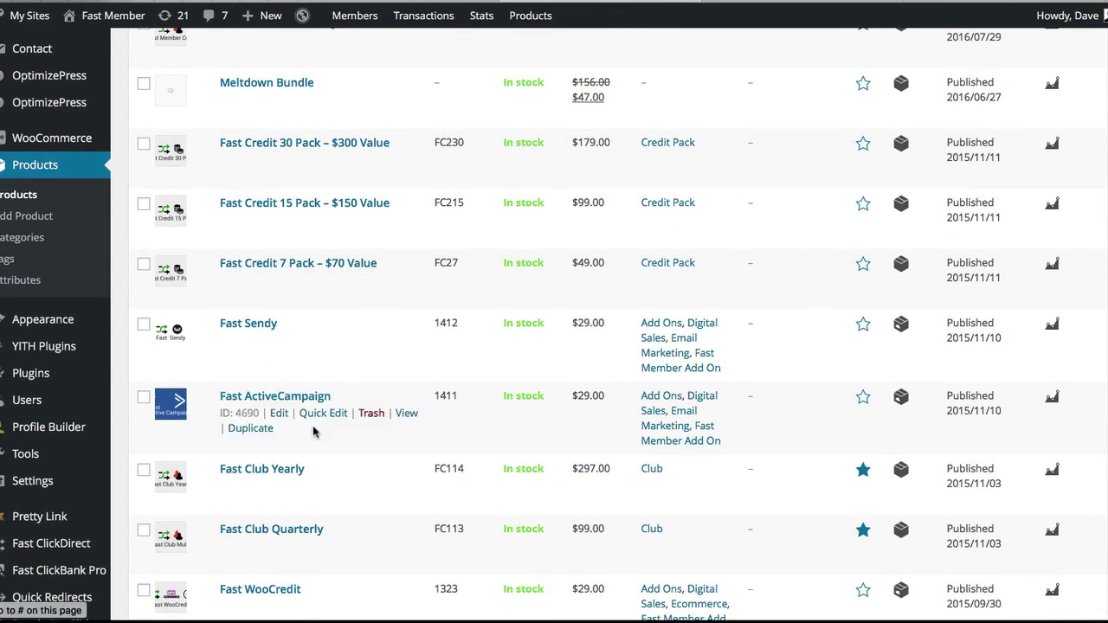
scroll(313, 432, down, 3)
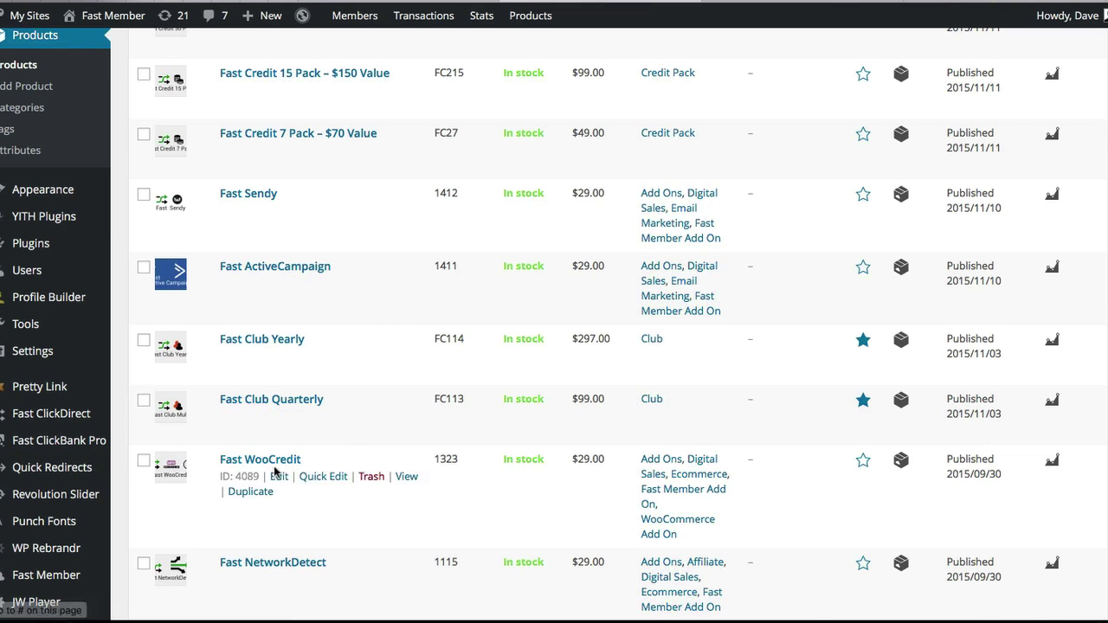
click(266, 465)
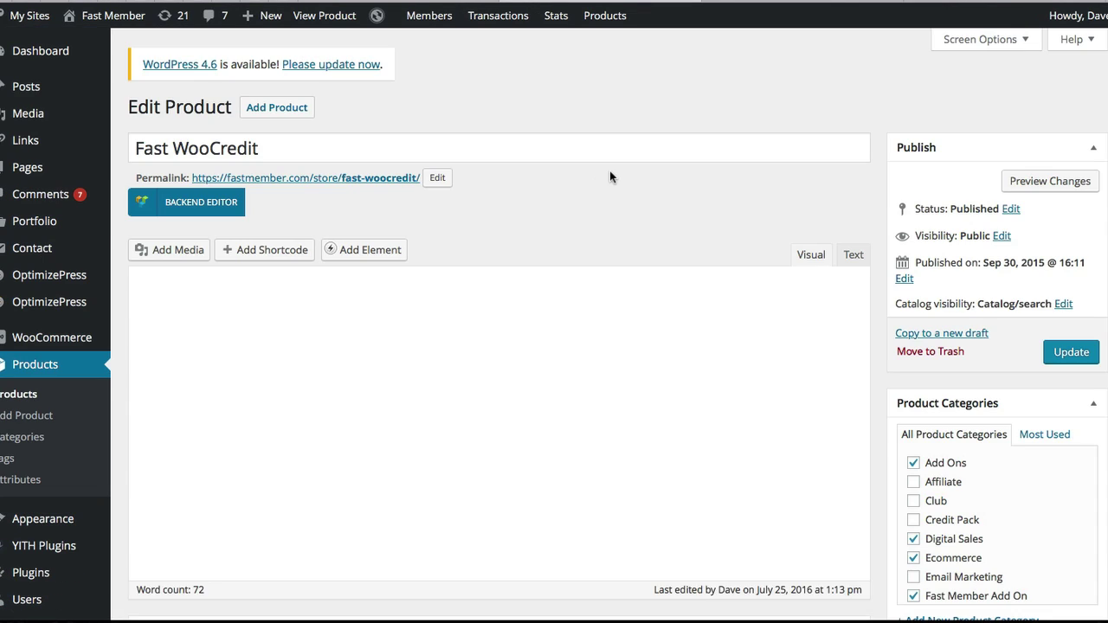
scroll(606, 254, down, 3)
scroll(606, 257, down, 8)
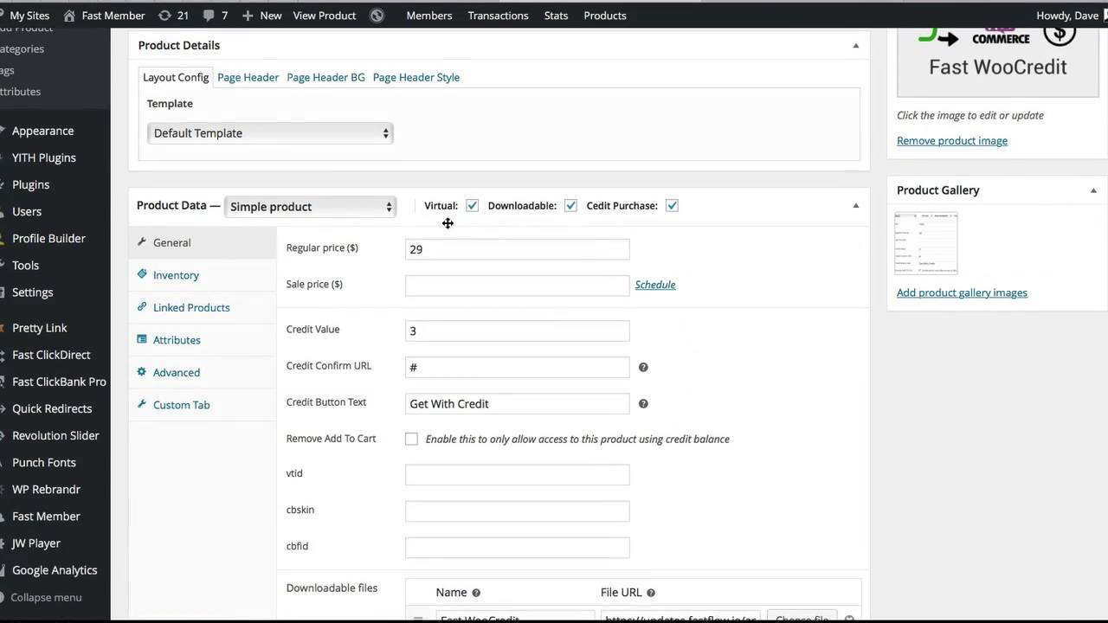
Step: Keep Credit Purchase on at Credit Value 3, then restrict access to credit balance only
click(672, 208)
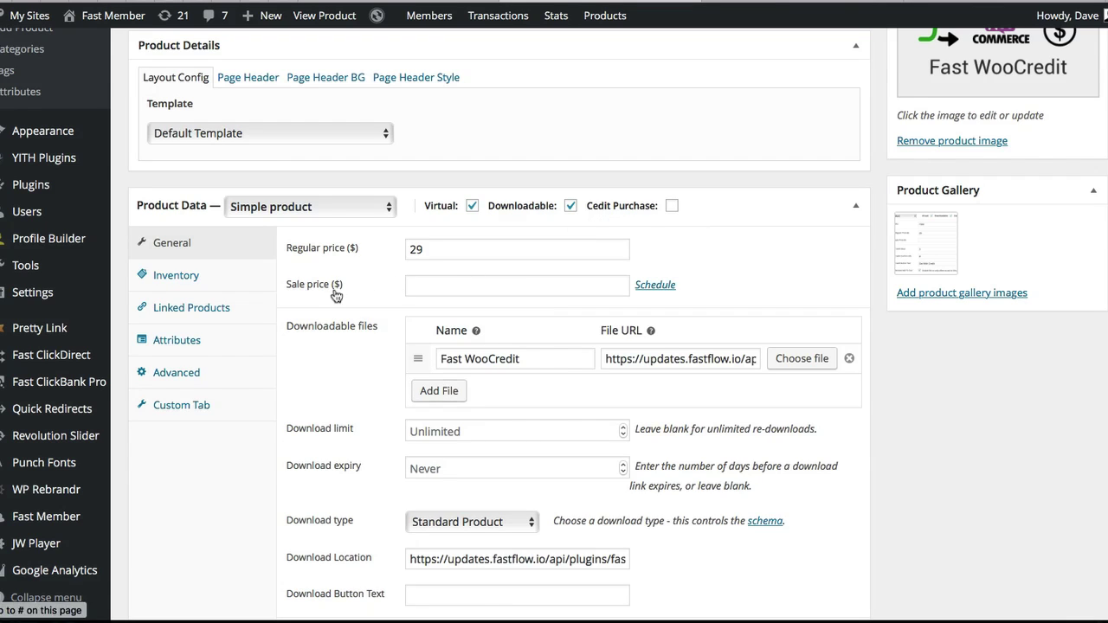
click(673, 206)
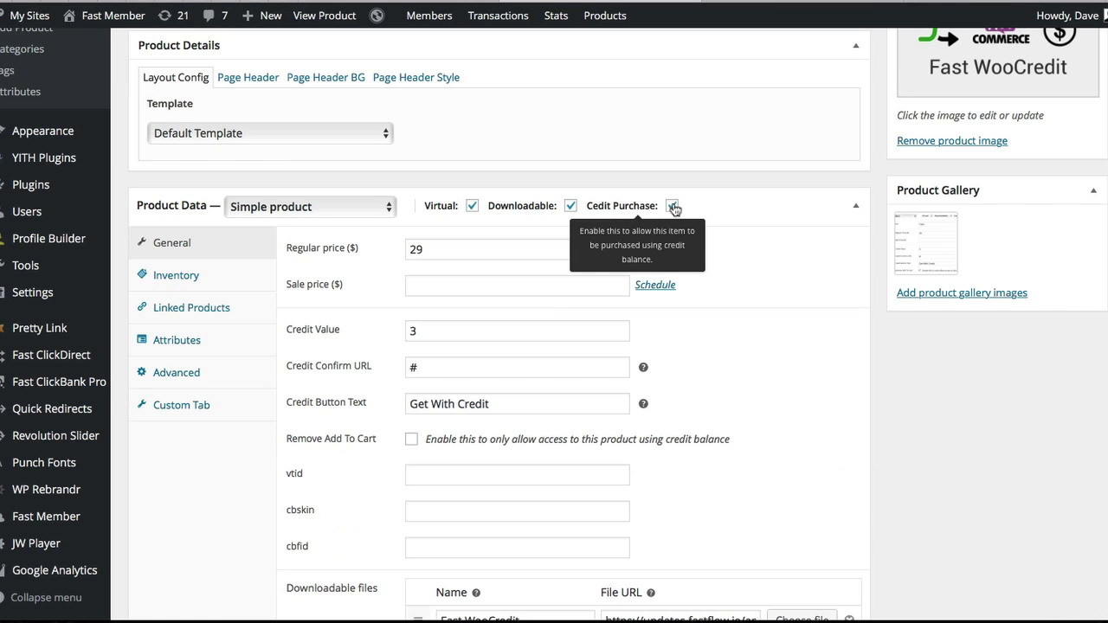
click(437, 334)
click(430, 368)
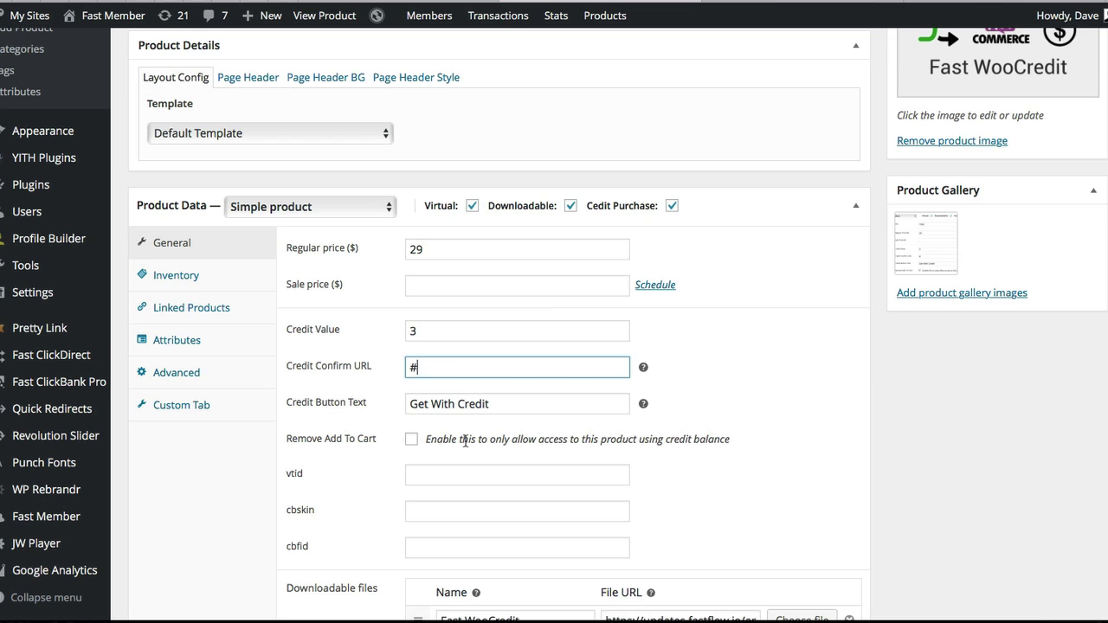
click(413, 443)
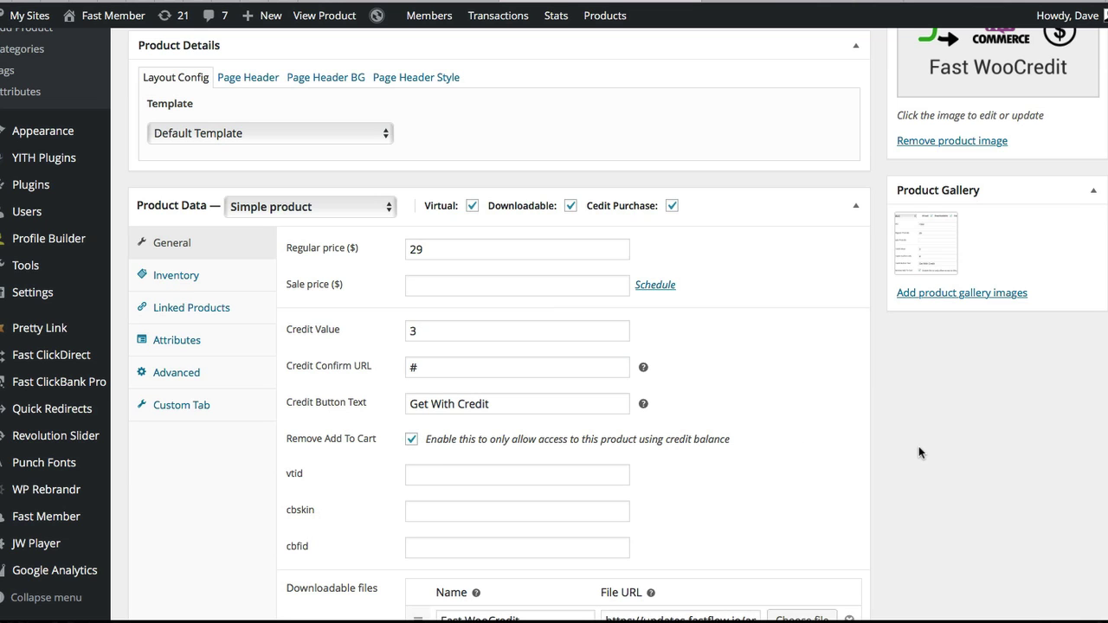
scroll(919, 446, up, 3)
scroll(1015, 284, up, 4)
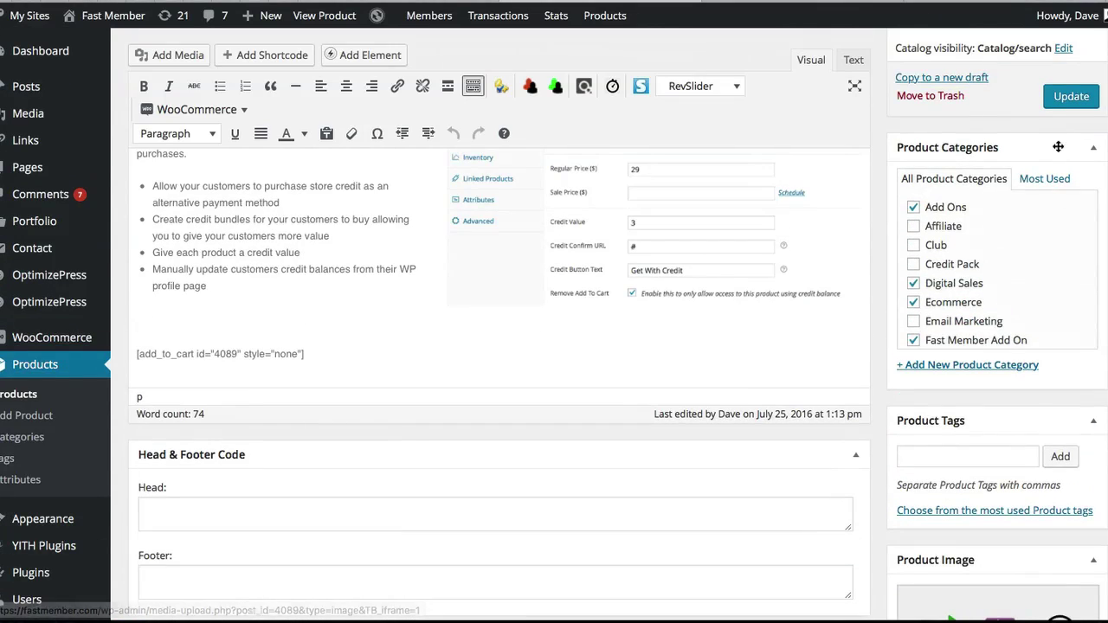
Step: Save the Fast WooCredit changes, check its store page for Get With Credit, and reload
click(1072, 97)
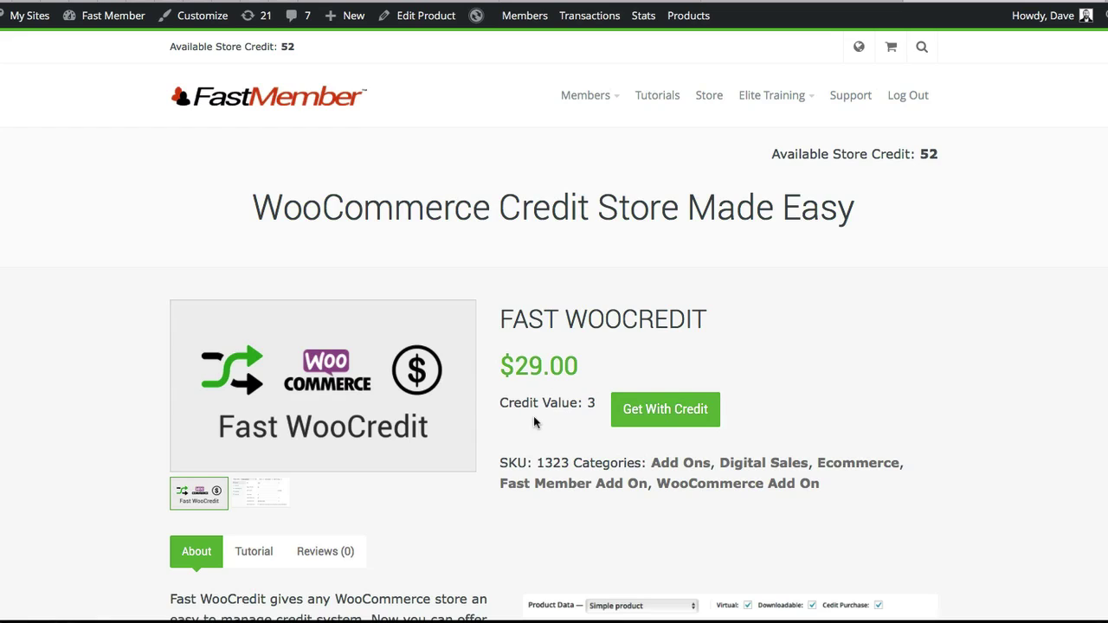
scroll(534, 422, down, 3)
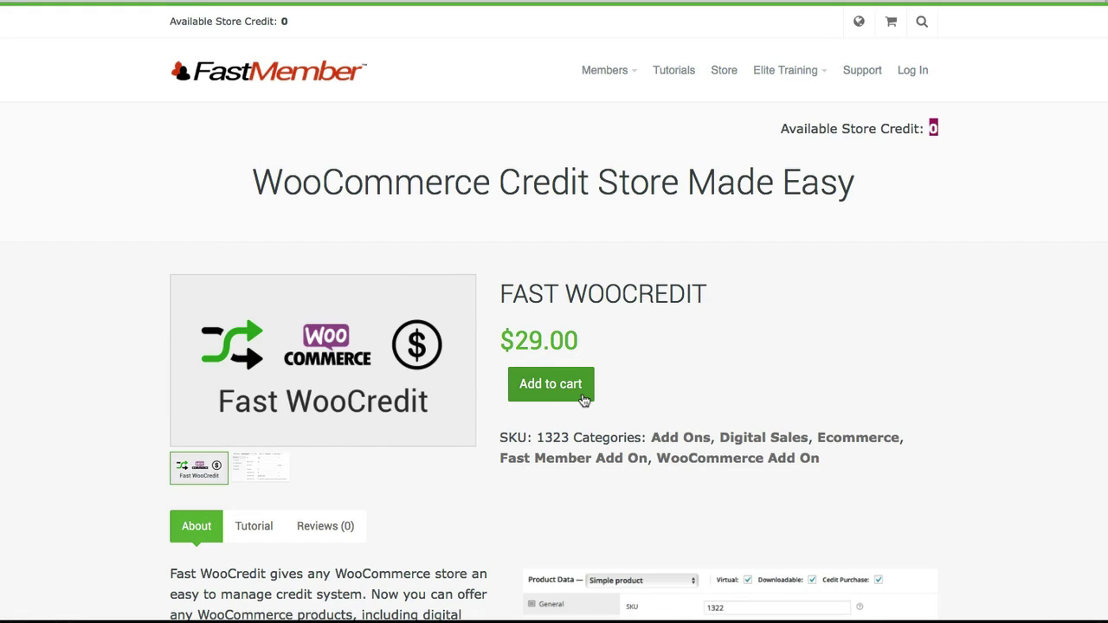
key(super+r)
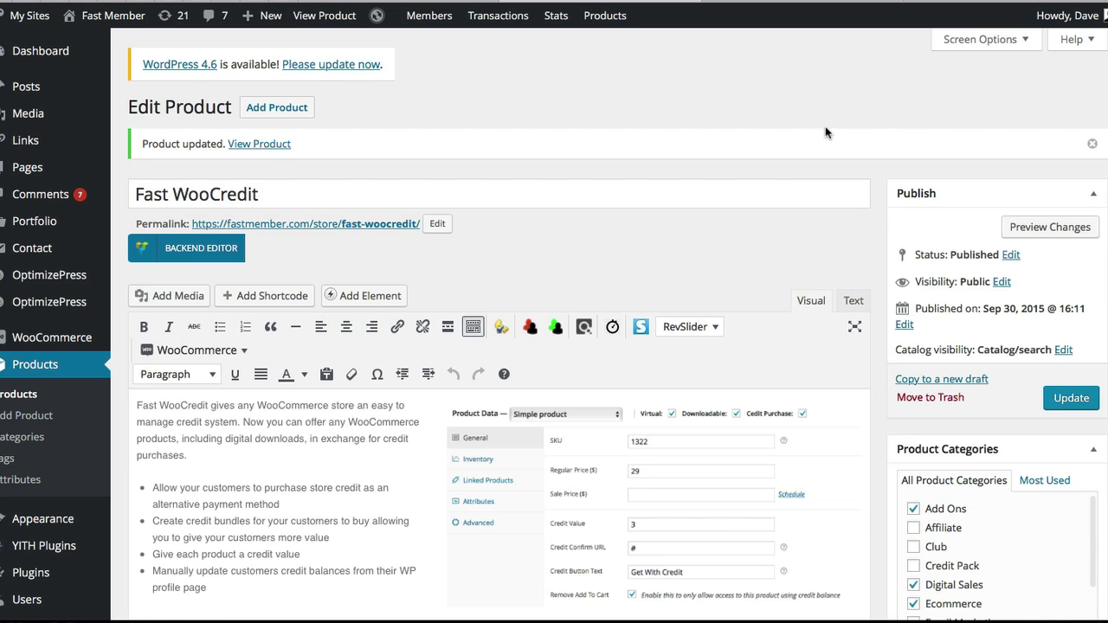
Step: Open the Fast Credit 7 Pack product for editing
scroll(610, 291, down, 3)
scroll(610, 290, up, 3)
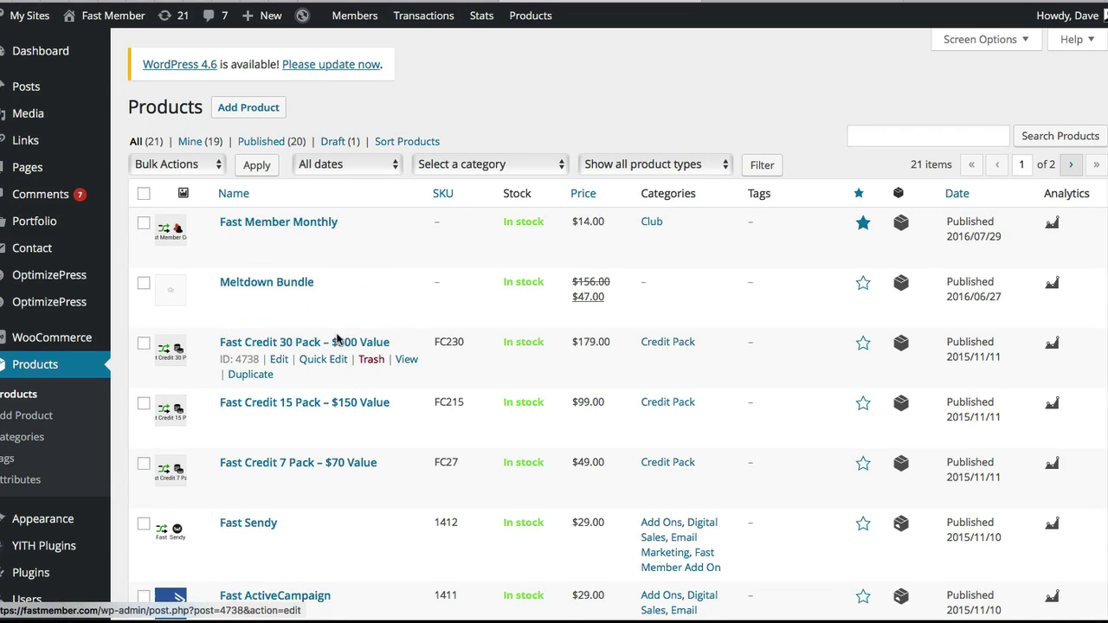
click(265, 466)
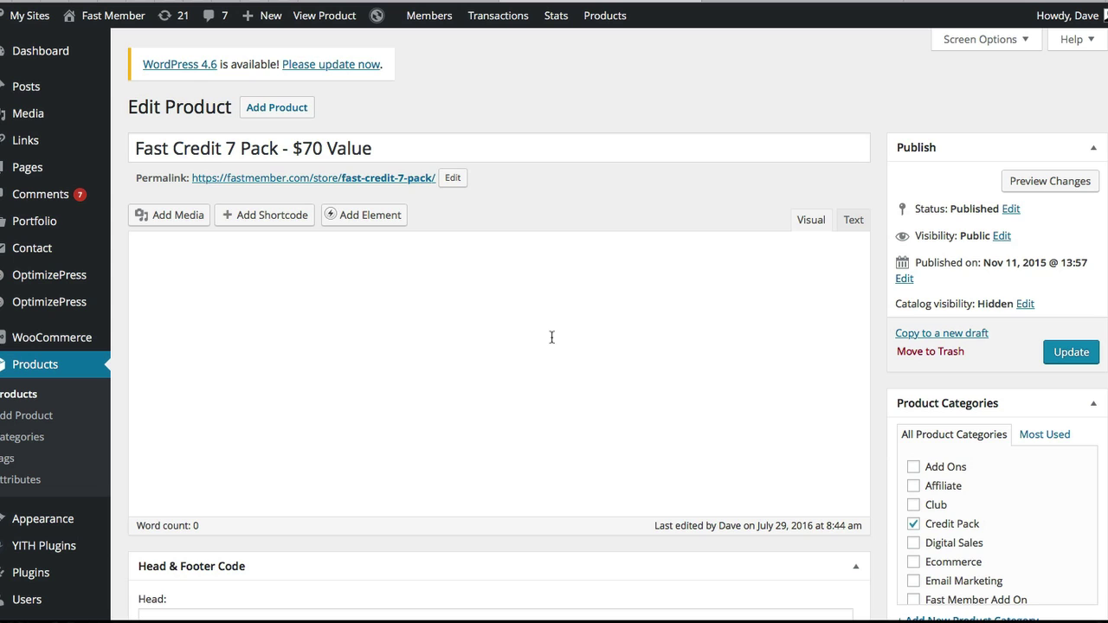
scroll(540, 463, down, 10)
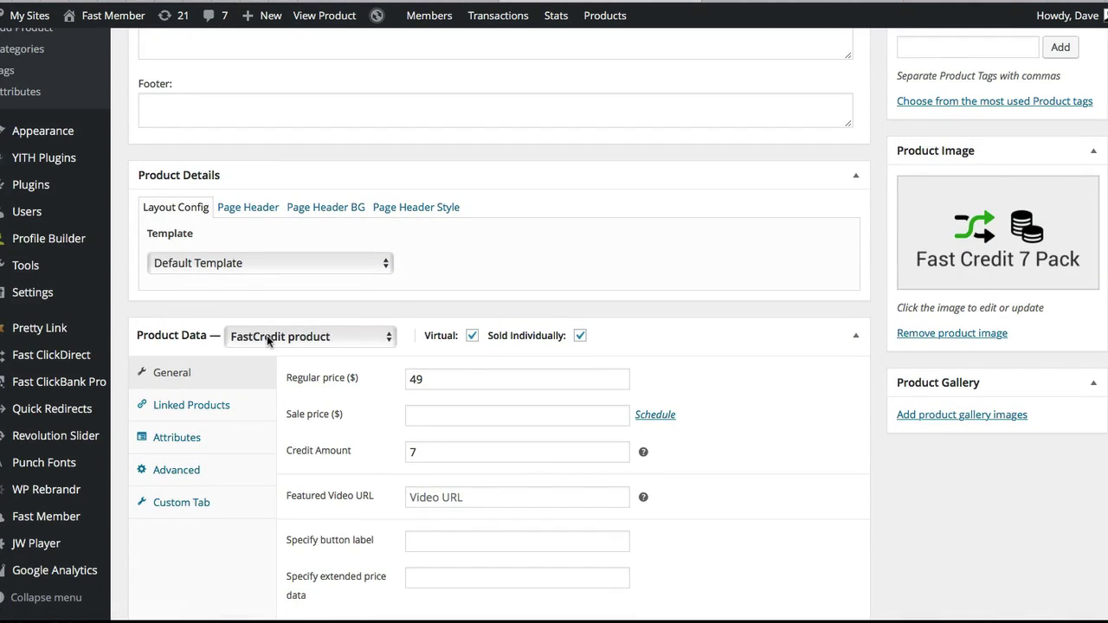
Step: Make it a FastCredit product, confirming regular price 49 and Credit Amount 7
click(268, 338)
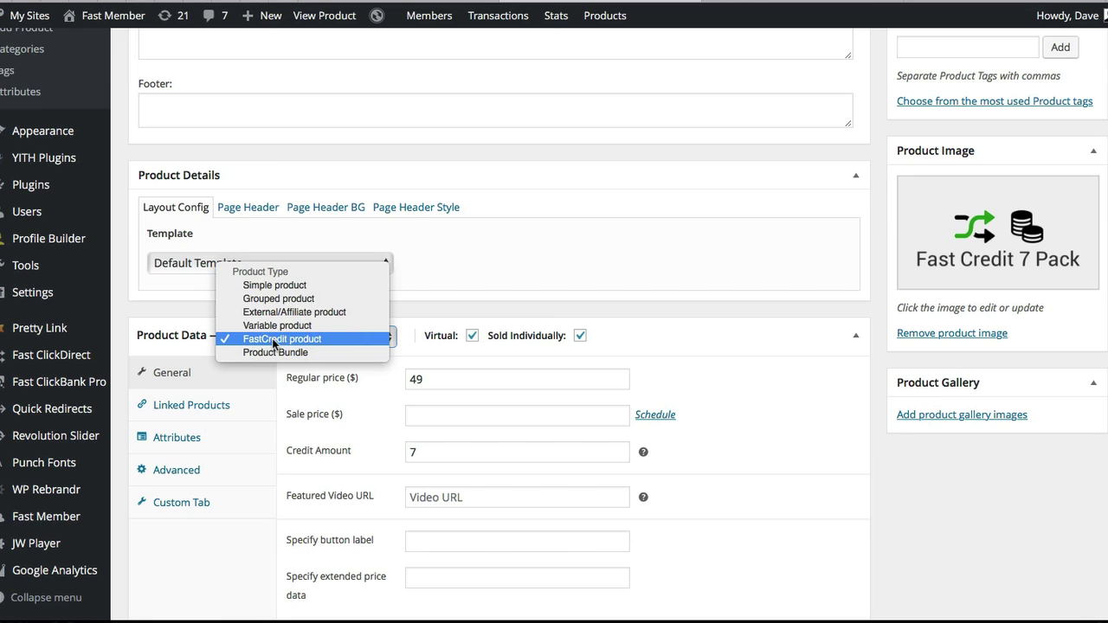
click(276, 339)
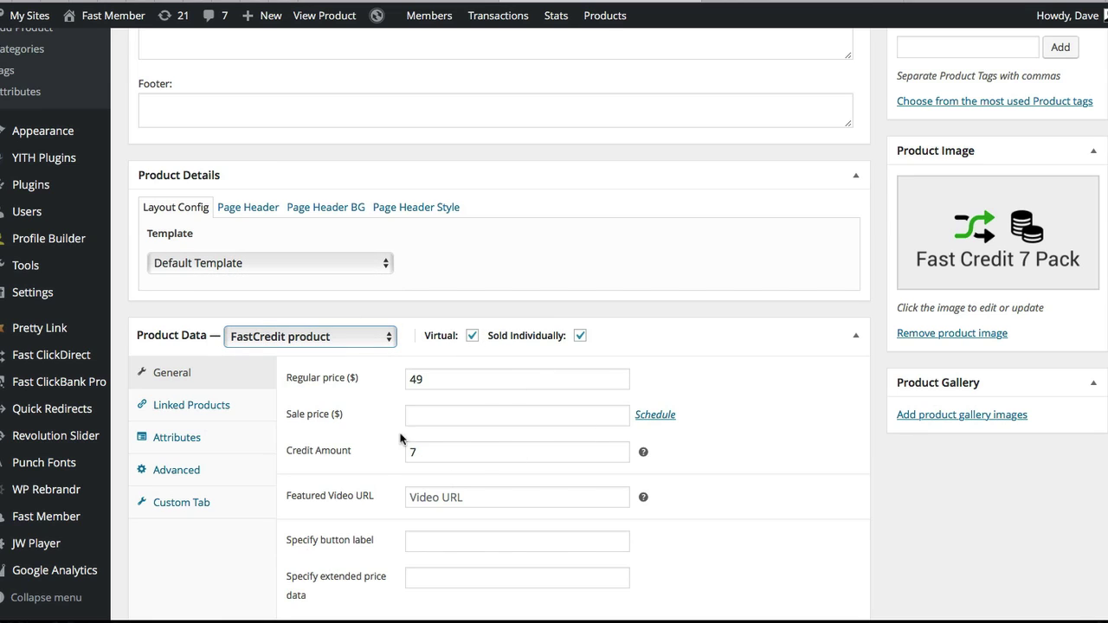
click(441, 459)
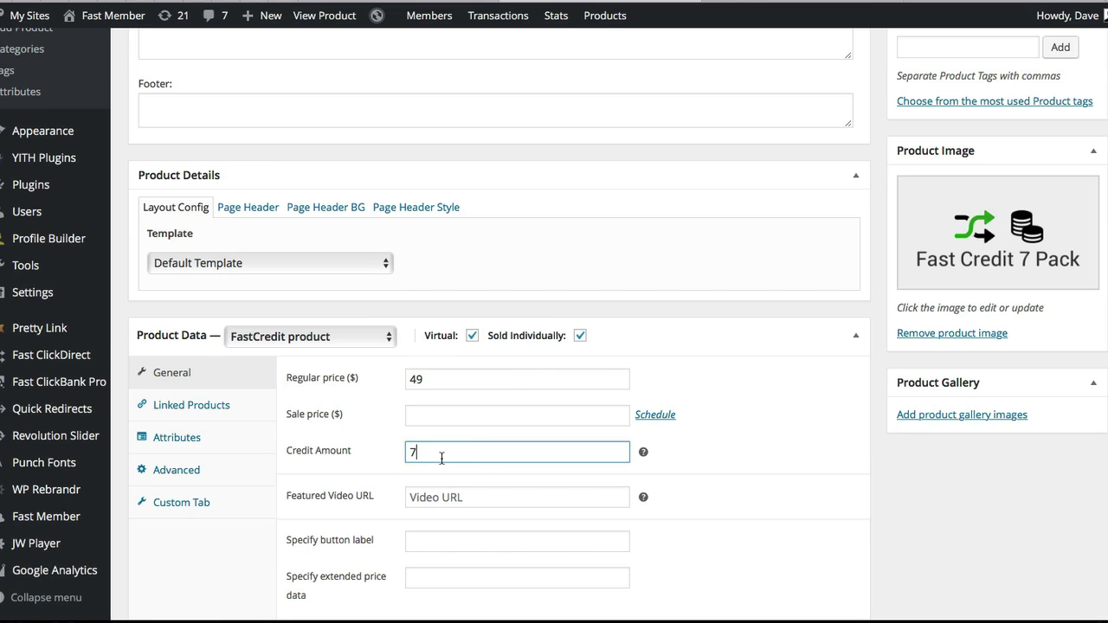
click(454, 380)
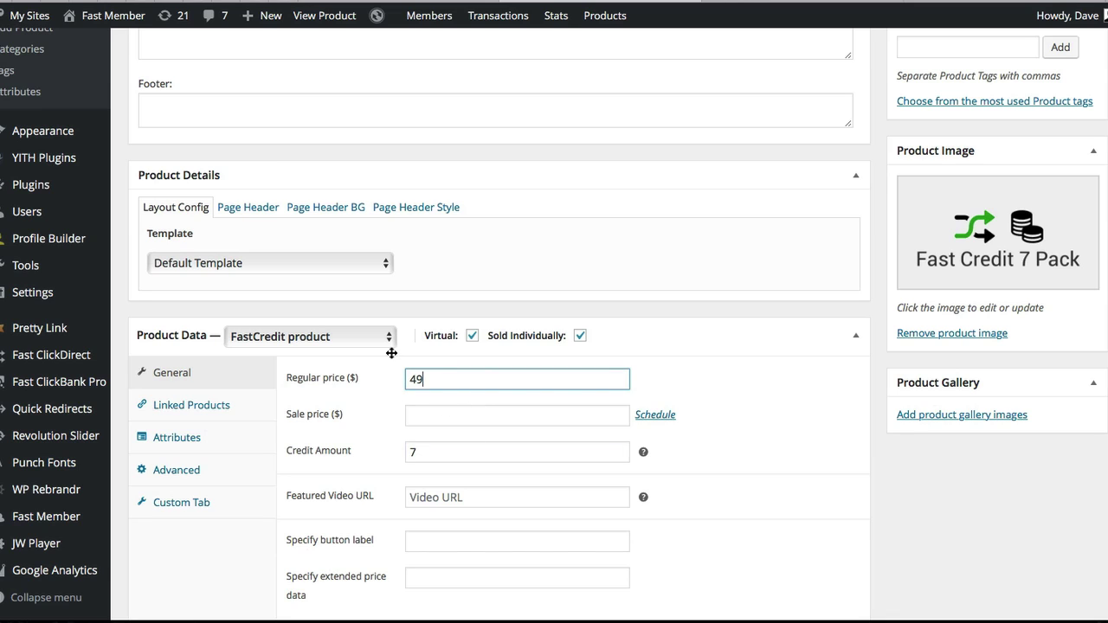
click(454, 456)
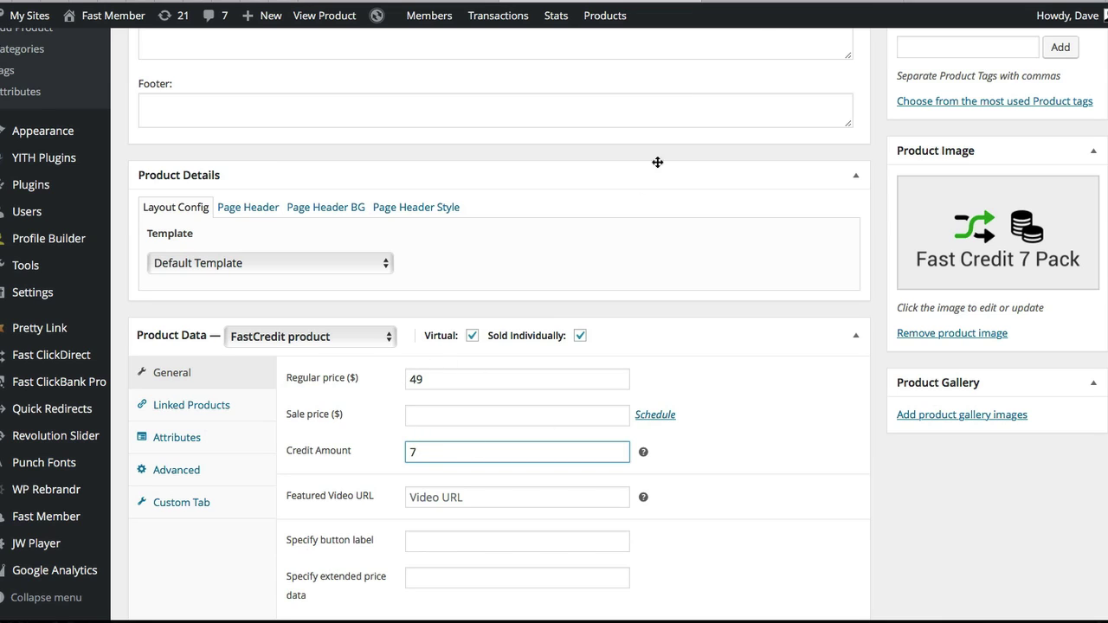
mouse_move(51, 314)
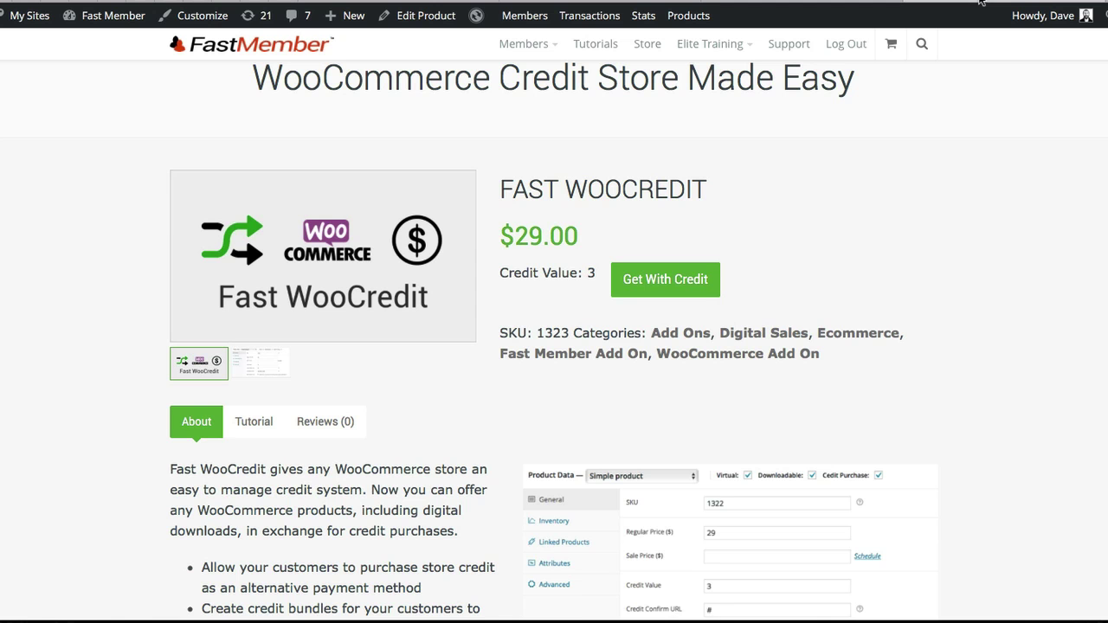
Step: Leave the Fast WooCredit page for your own profile via the Howdy menu
scroll(936, 94, up, 2)
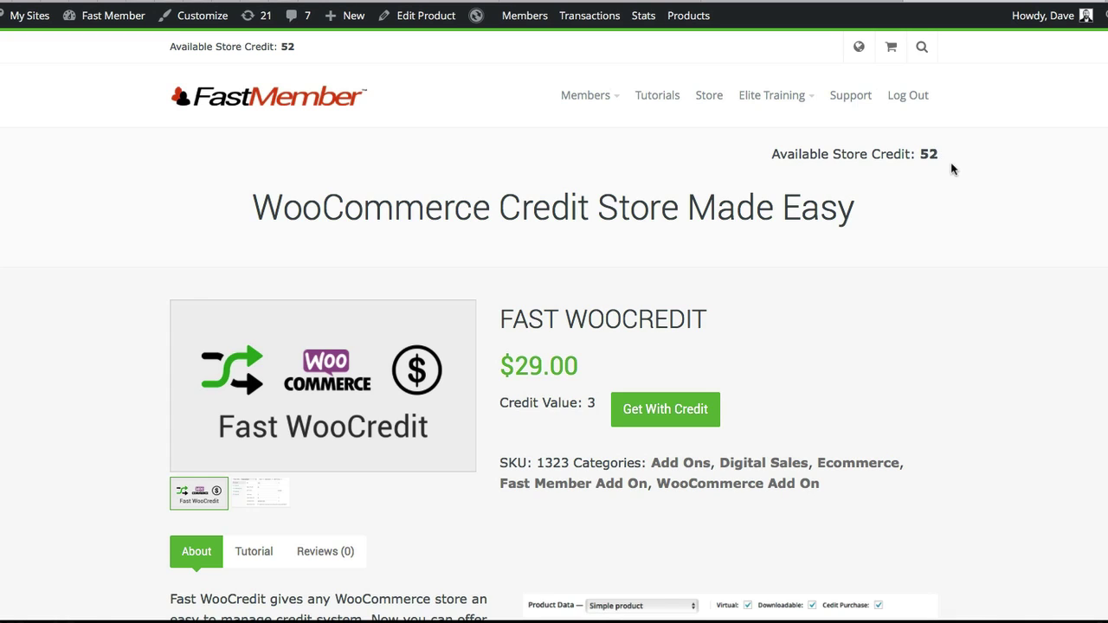
mouse_move(1040, 17)
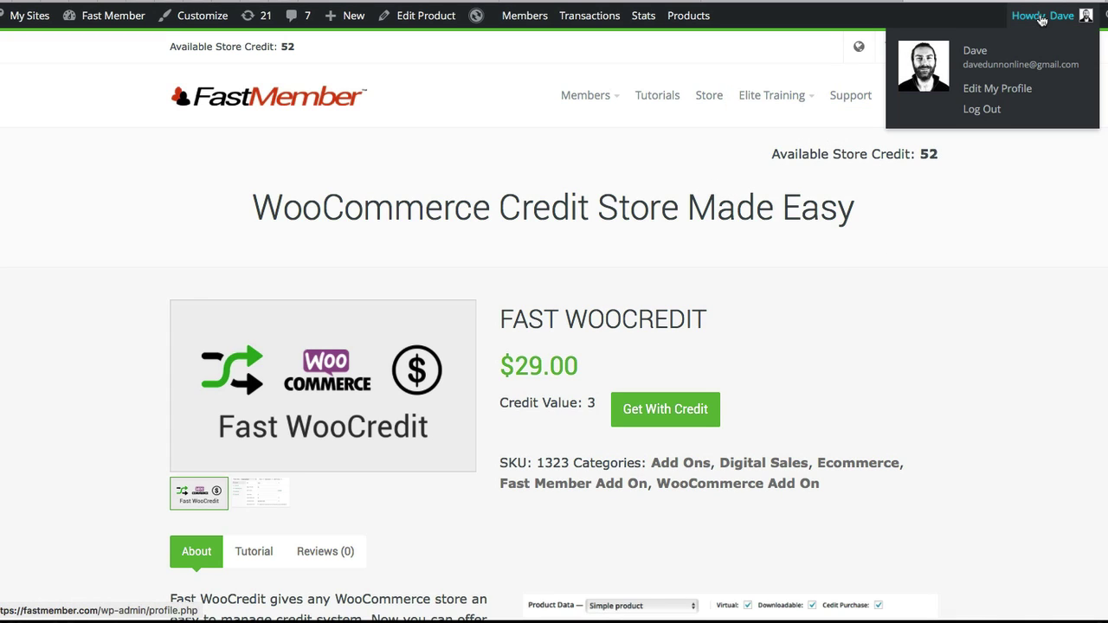
click(982, 60)
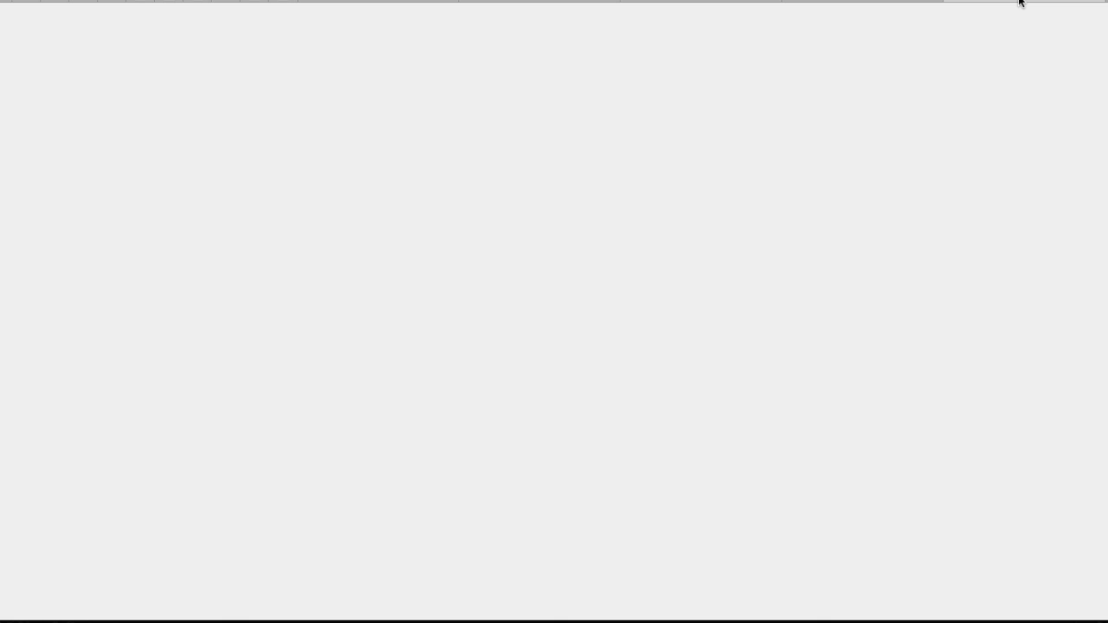
Step: Check the Total Credit Amount of 52 in the profile's Fast WooCredit Settings
scroll(746, 267, down, 8)
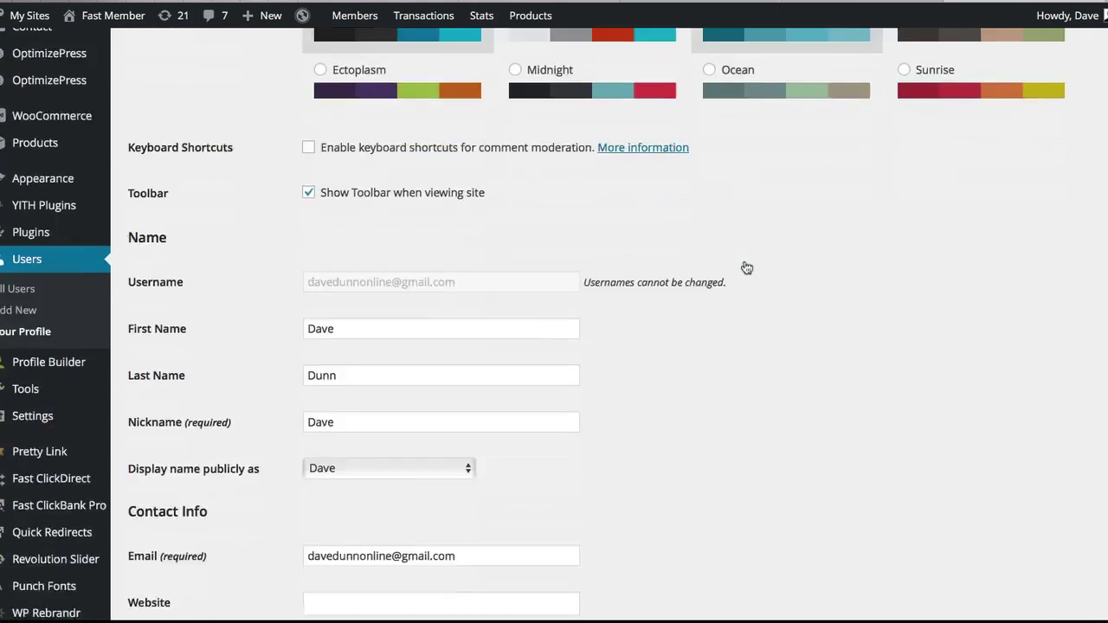
scroll(746, 267, down, 10)
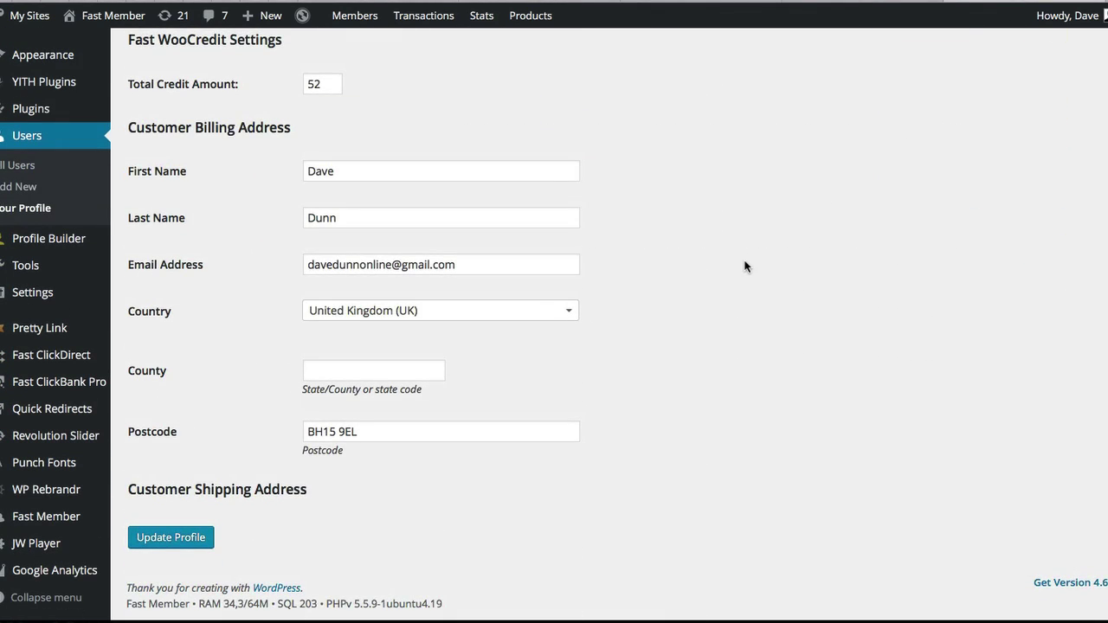
scroll(178, 164, up, 3)
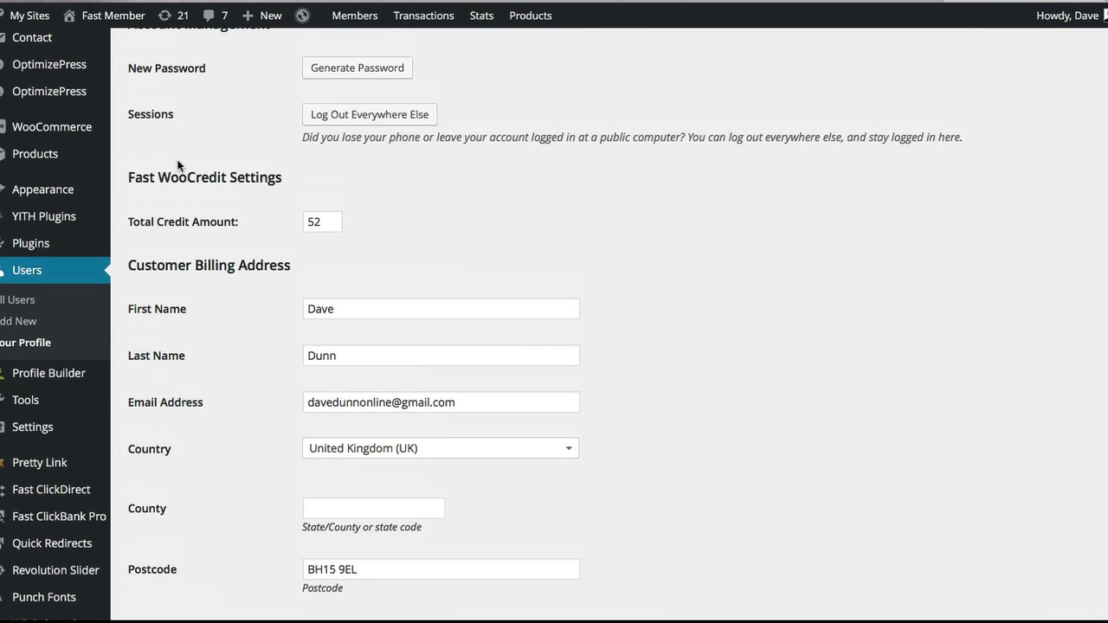
click(323, 218)
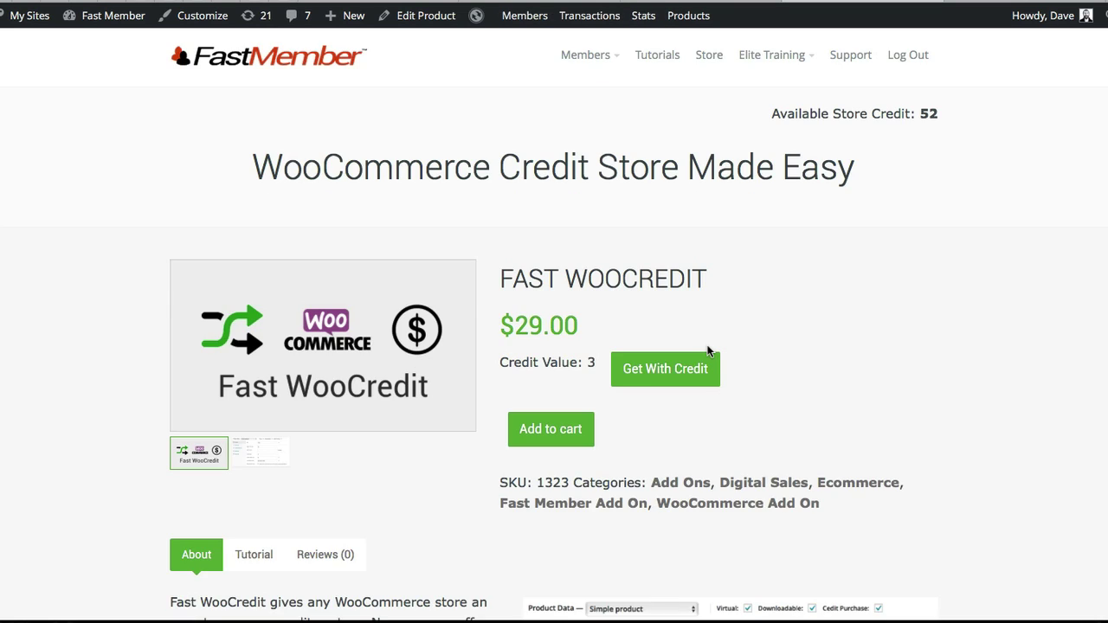
Step: Get Fast WooCredit with credit, confirming the balance falls to 49 and Download Now appears
scroll(707, 351, up, 1)
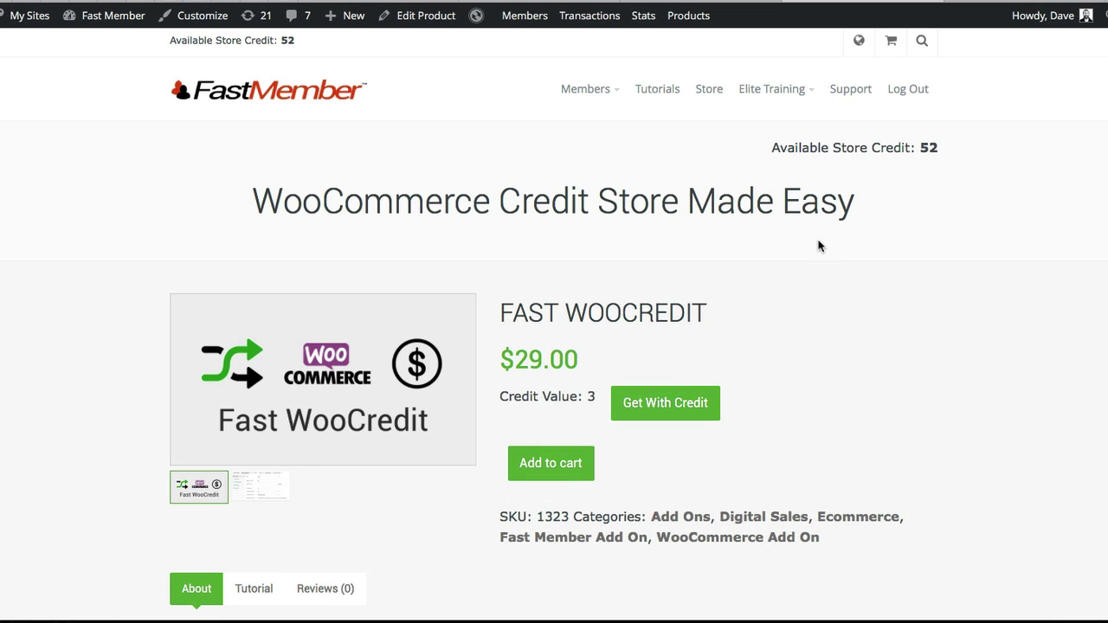
scroll(761, 390, down, 2)
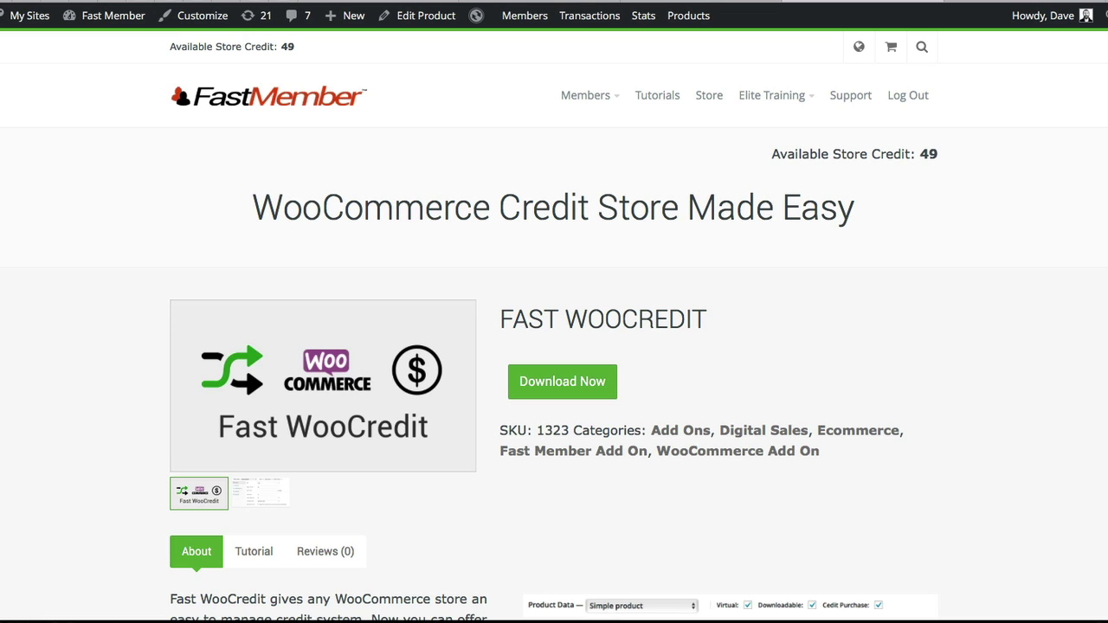
Step: Dismiss the Safari favourites popover and go to WooCommerce > Orders
key(super+l)
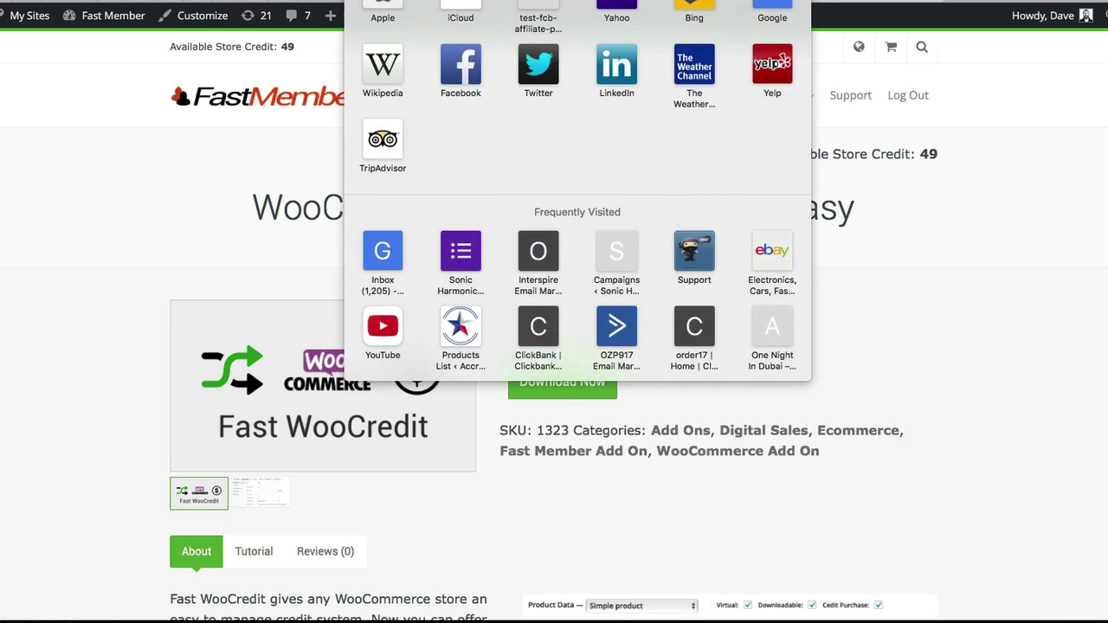
click(1008, 404)
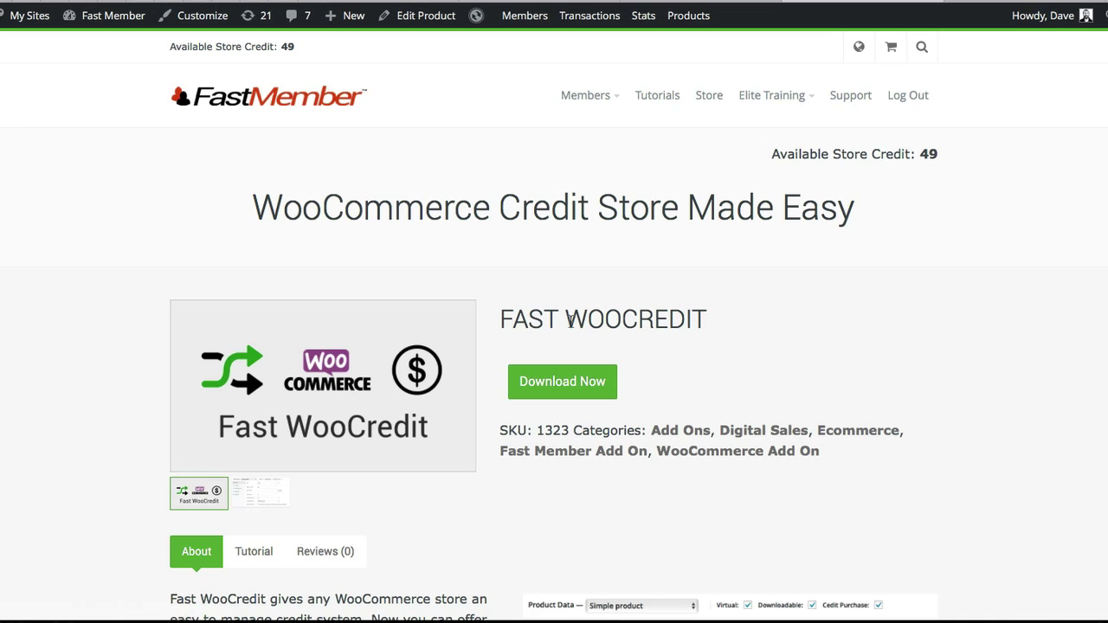
scroll(681, 346, down, 2)
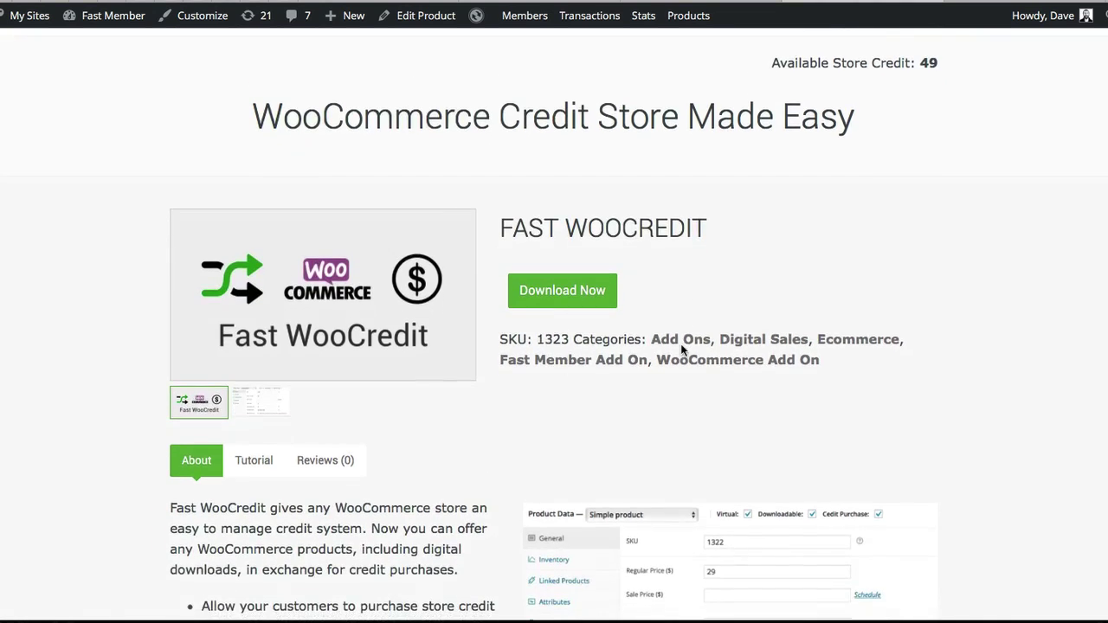
scroll(682, 346, down, 1)
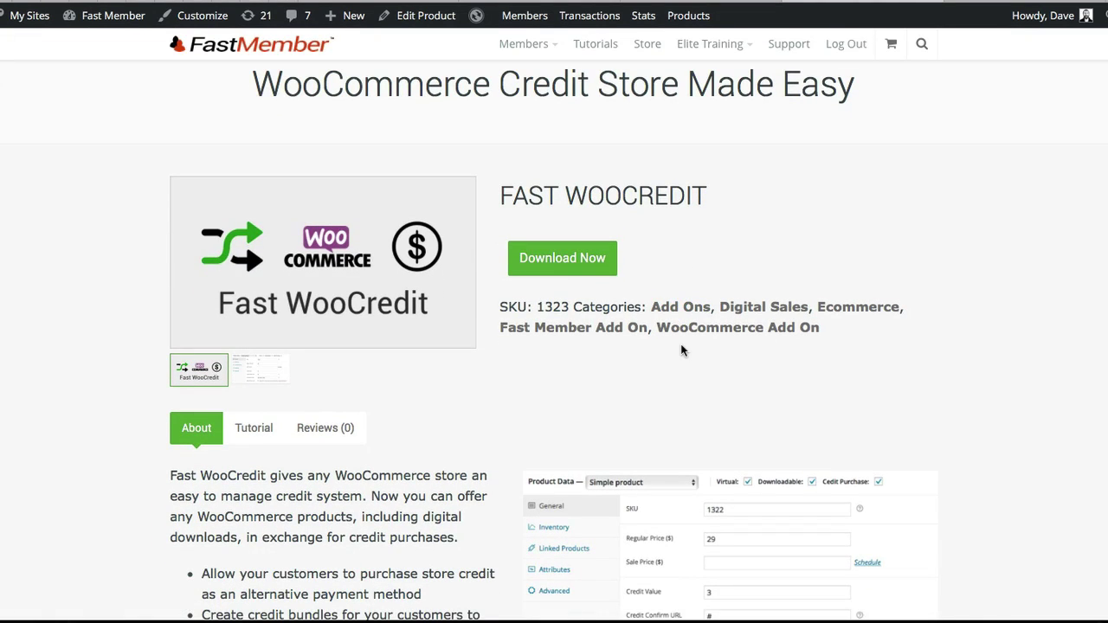
scroll(482, 69, up, 3)
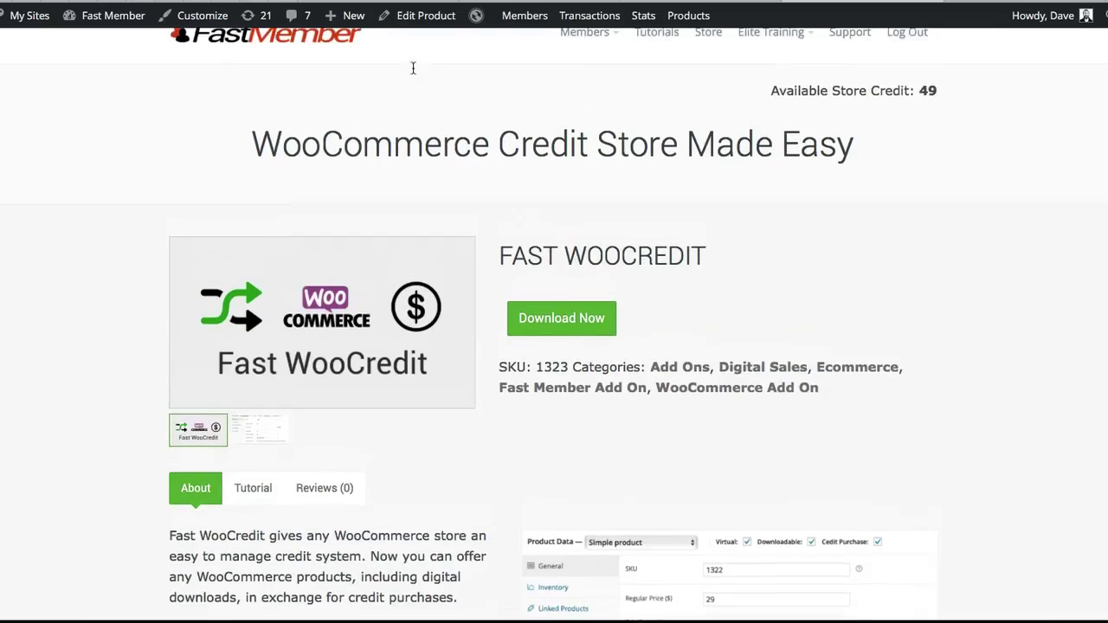
click(590, 14)
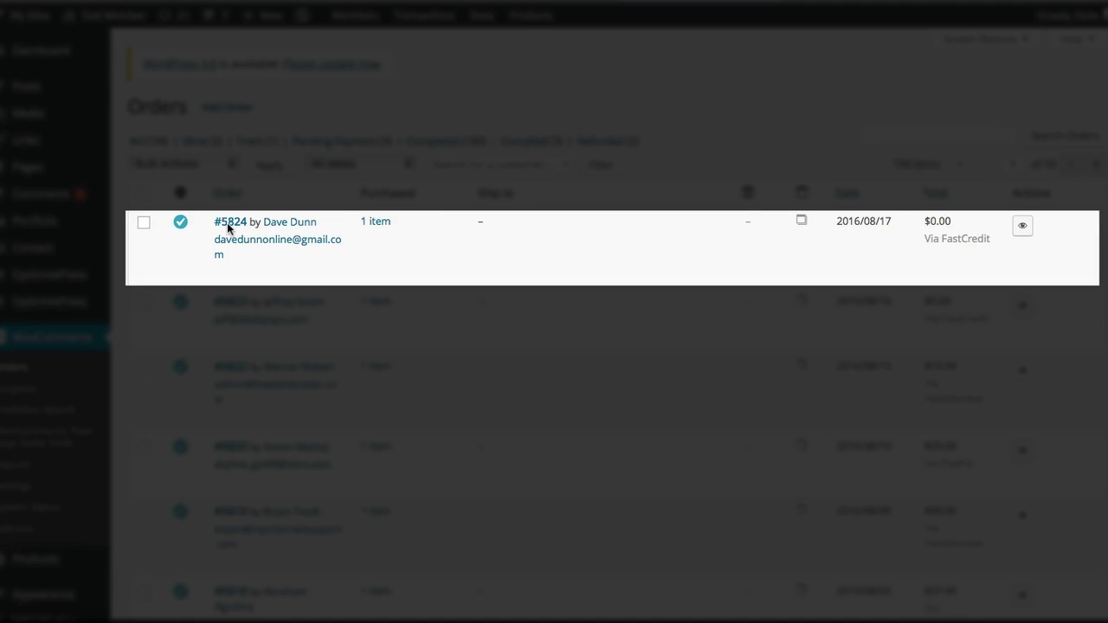
Step: Open the newest order and confirm it is Completed at $0.00 via FastCredit
mouse_move(246, 220)
click(231, 223)
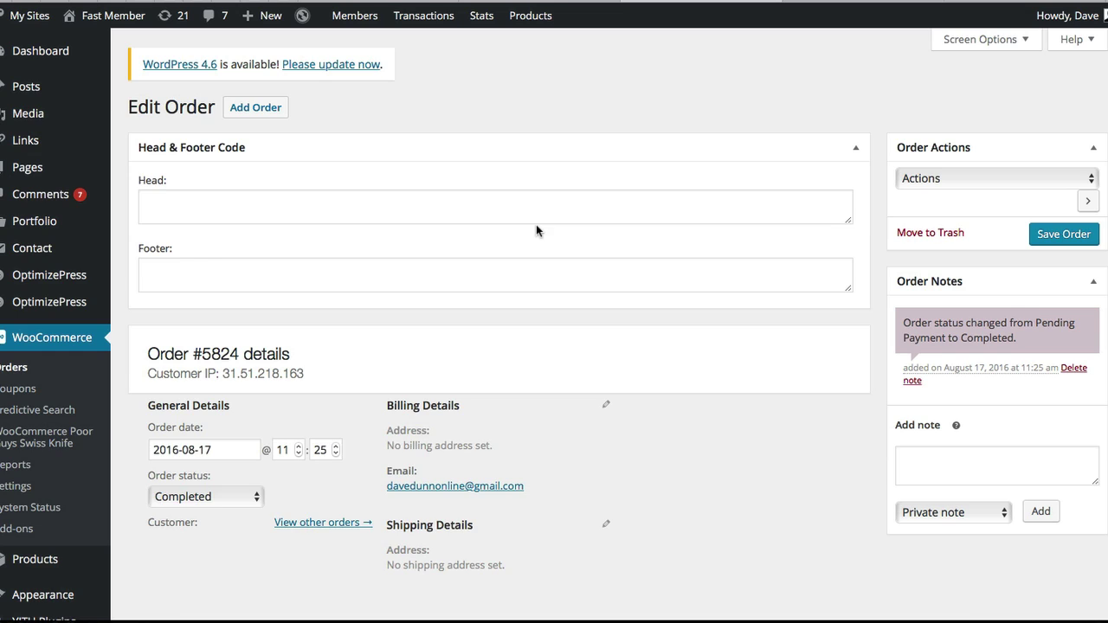
scroll(536, 224, down, 3)
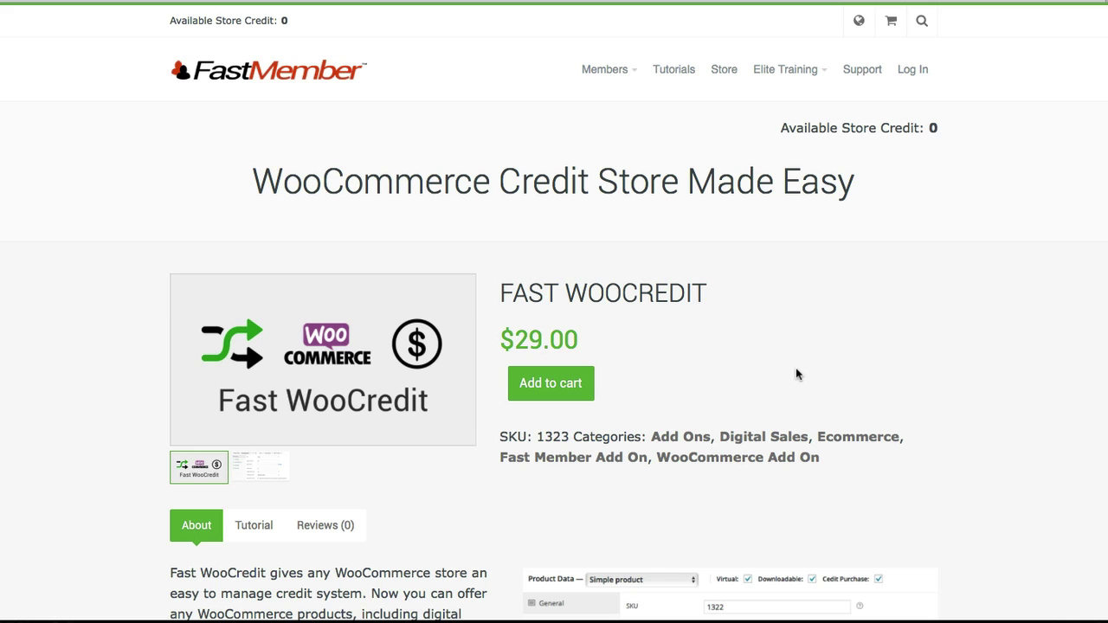
scroll(735, 337, down, 1)
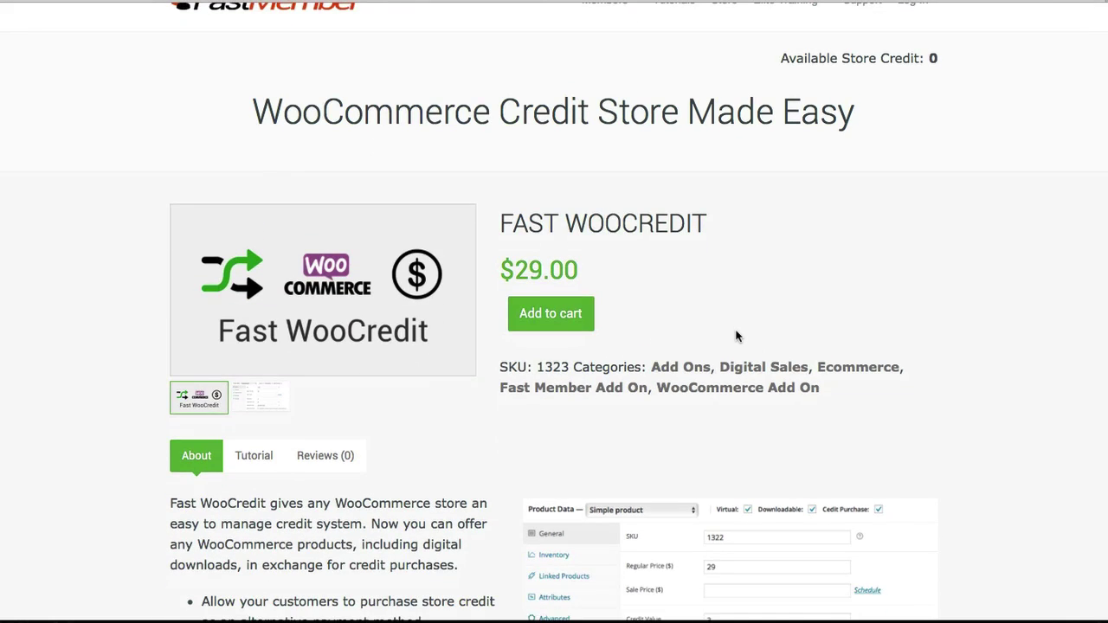